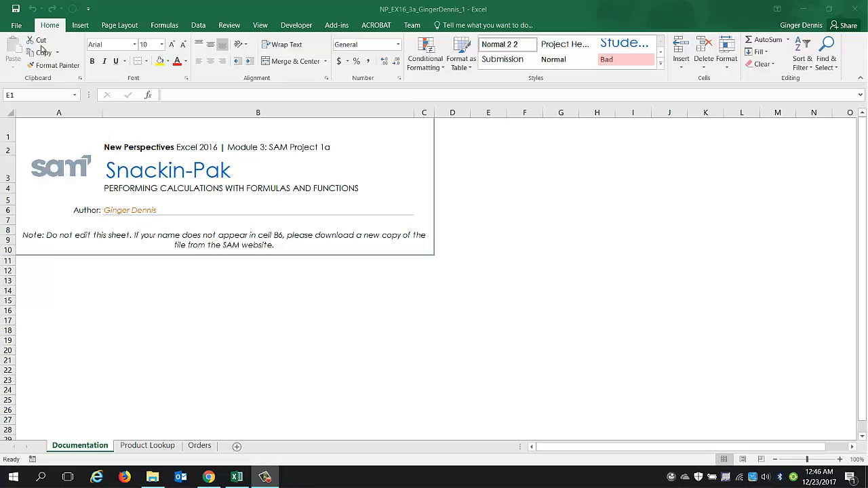
# Save the workbook as a new copy, changing the final 1 in the file name to 2.
pyautogui.click(21, 28)
pyautogui.click(16, 26)
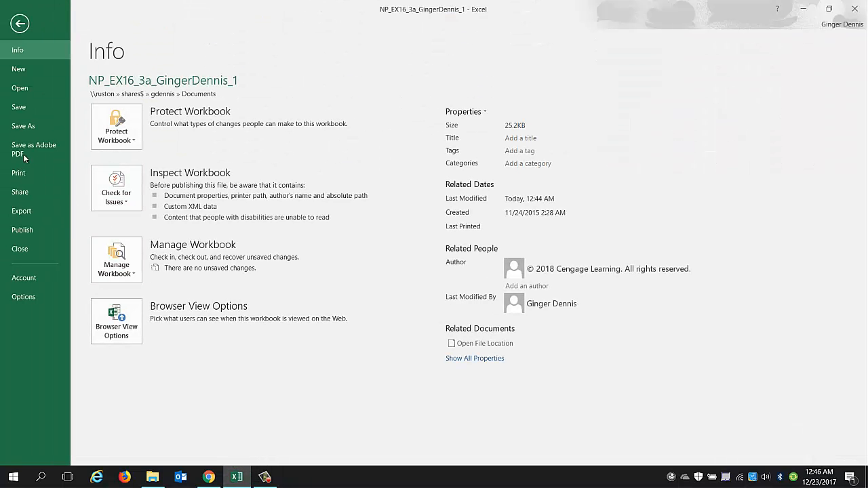
pyautogui.click(22, 127)
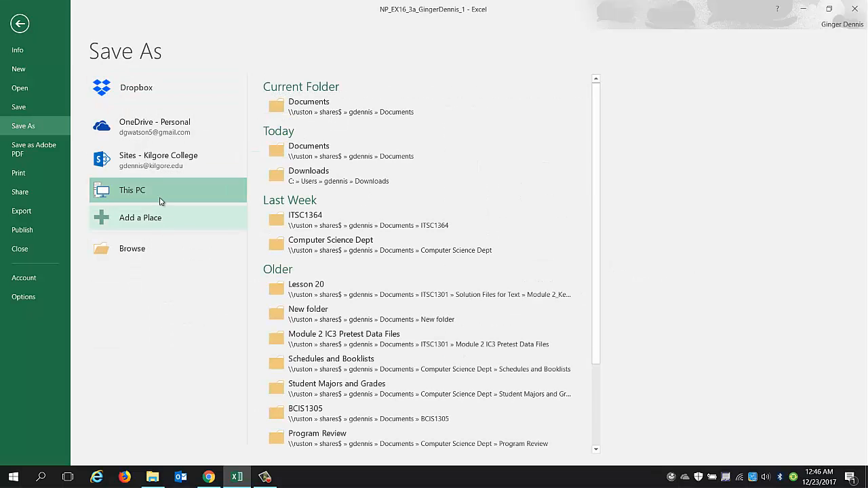
pyautogui.click(316, 108)
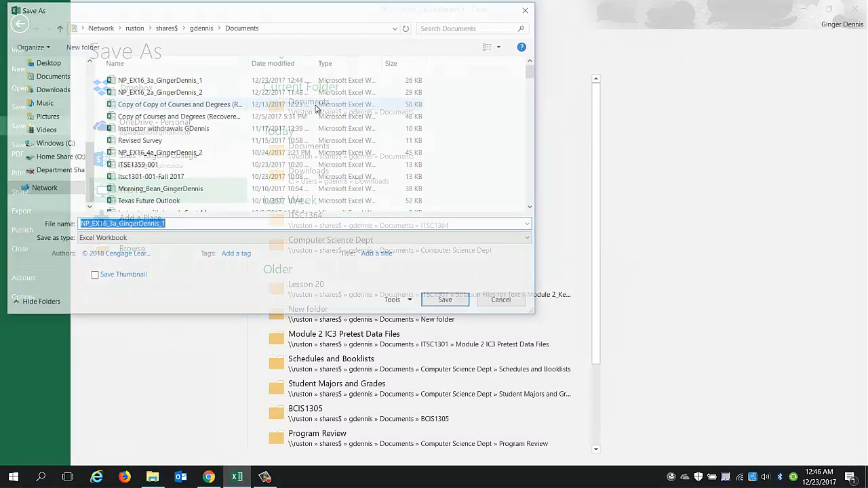
pyautogui.click(176, 227)
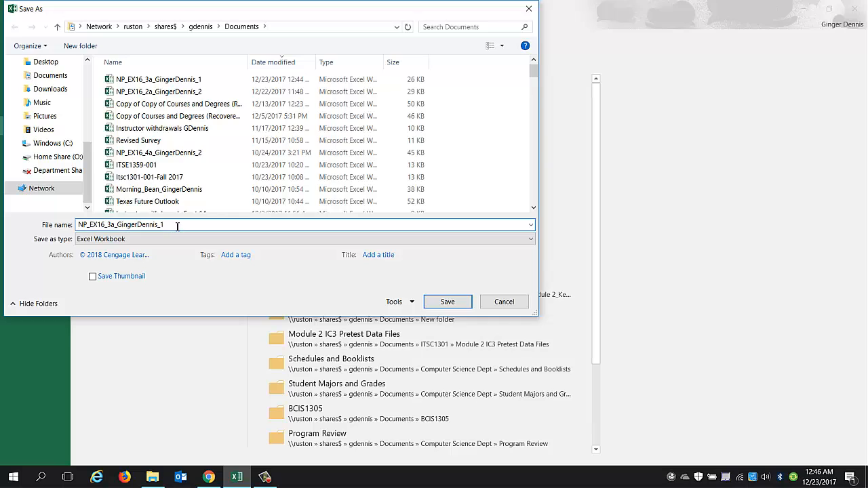
pyautogui.press('BackSpace')
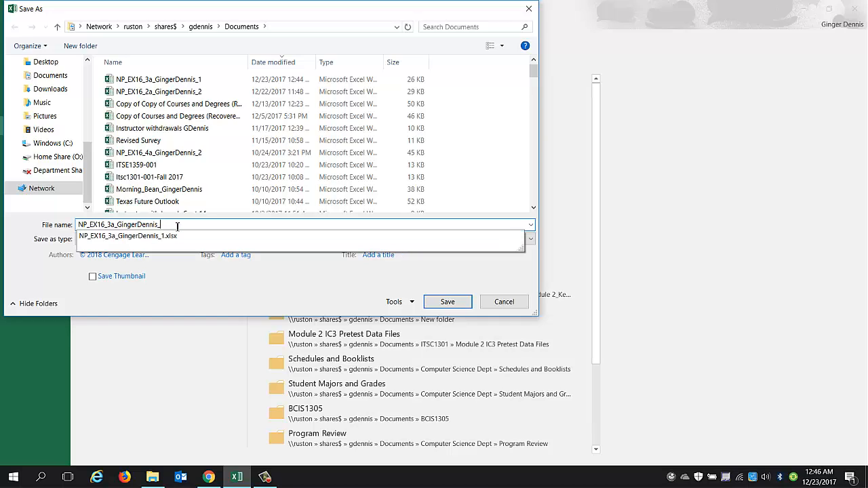
pyautogui.write('2')
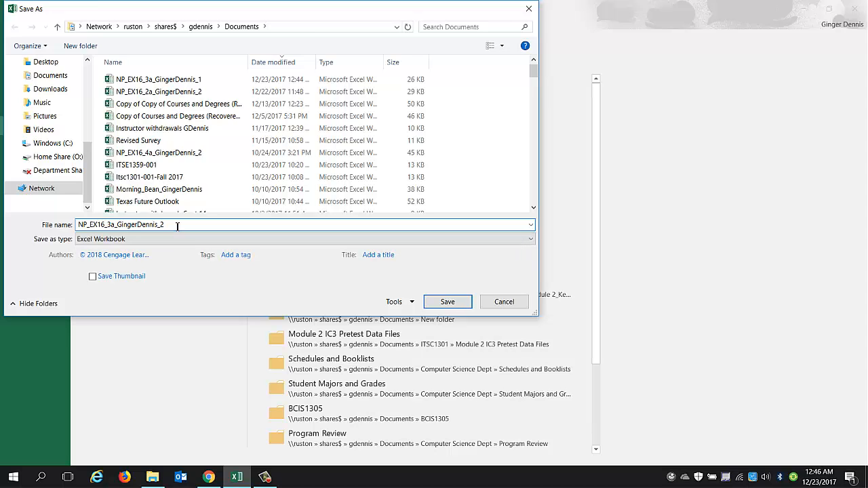
pyautogui.click(447, 302)
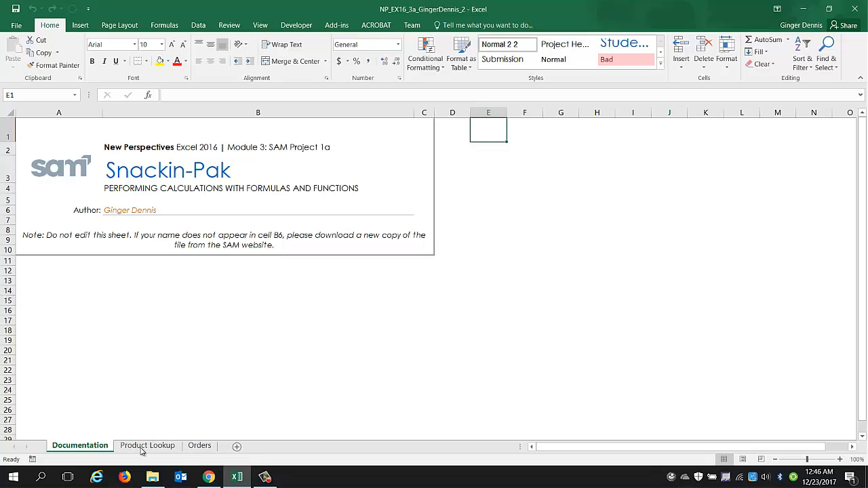
# On the Orders sheet, enter the formula =NOW() in cell A2.
pyautogui.click(209, 450)
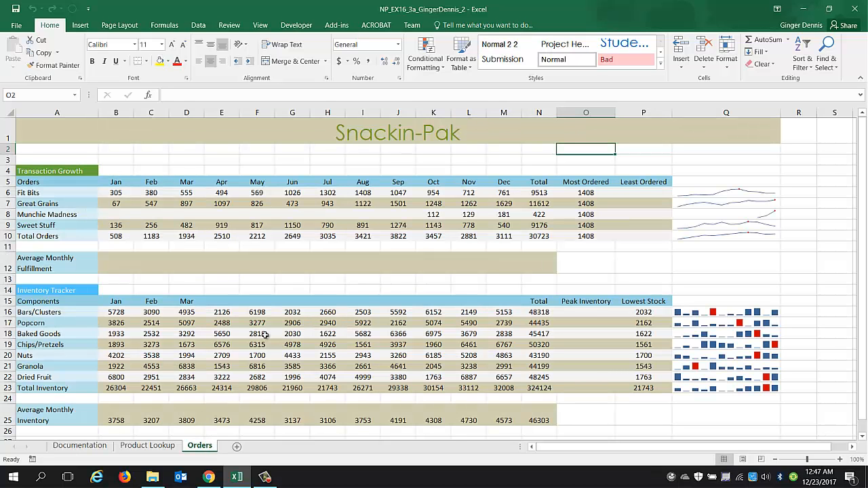
pyautogui.click(41, 149)
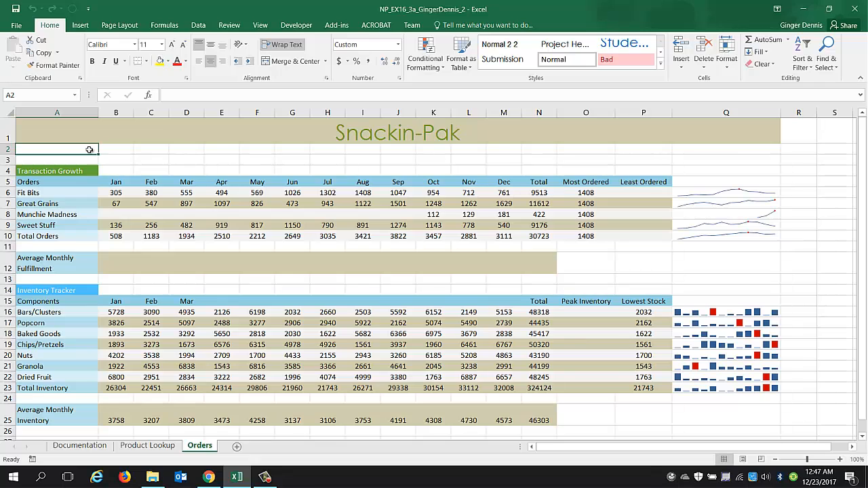
pyautogui.write('=')
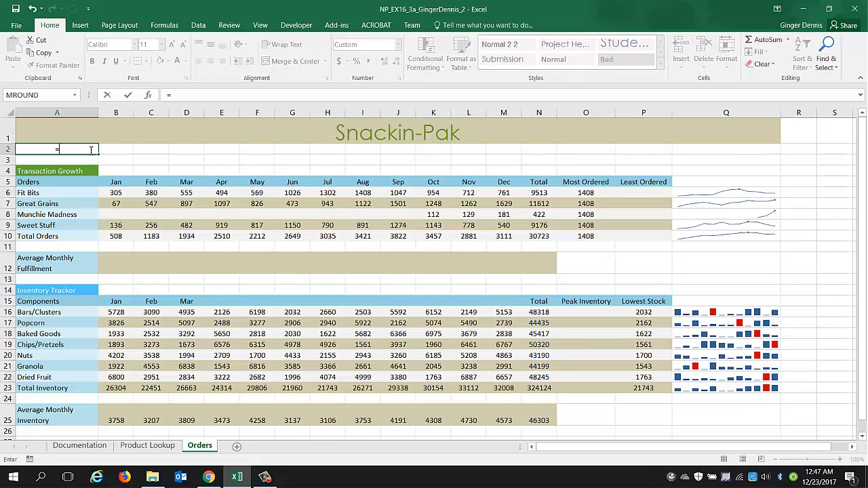
pyautogui.write('n')
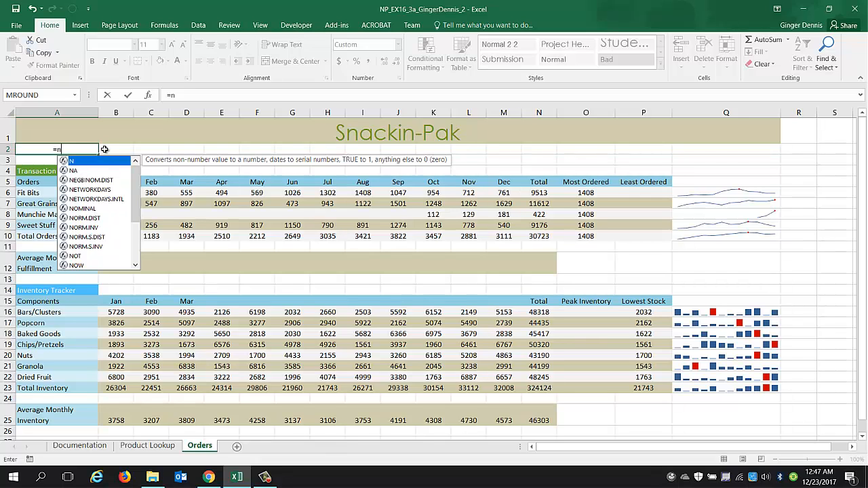
pyautogui.write('o')
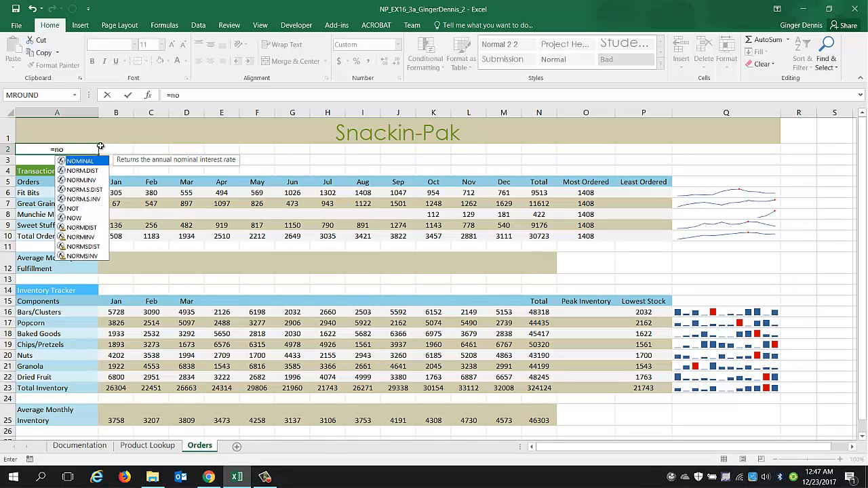
pyautogui.write('w')
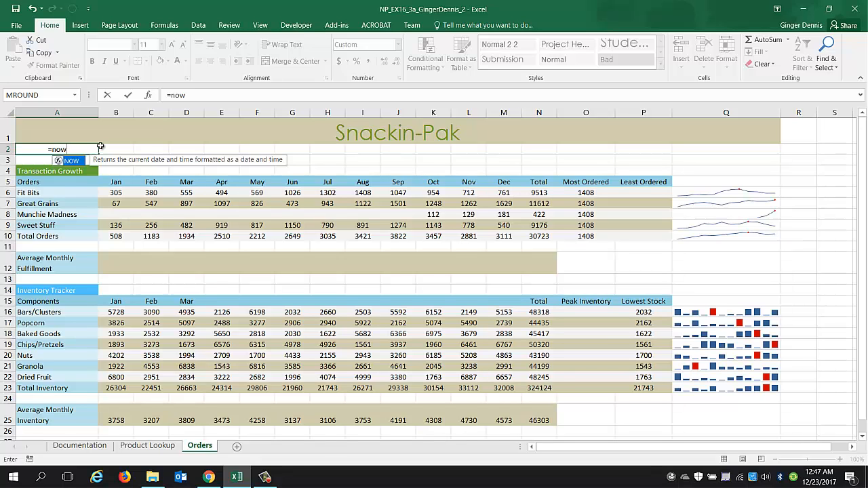
pyautogui.write('(')
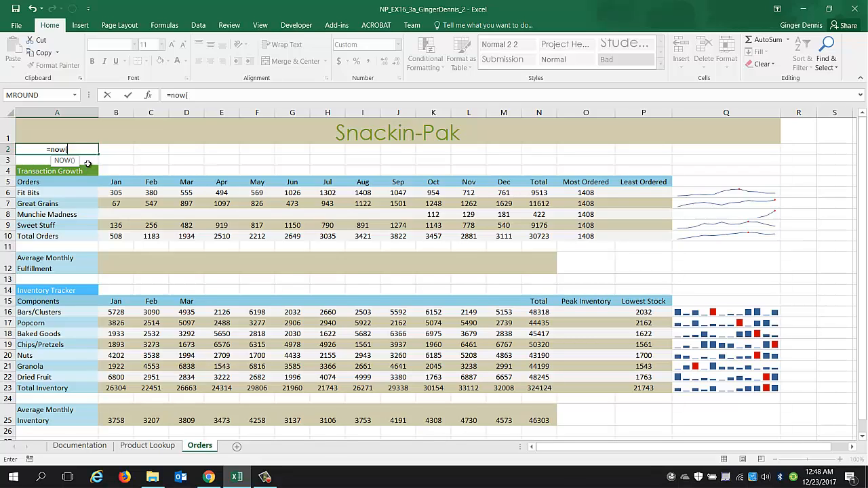
pyautogui.write(')')
pyautogui.press('Return')
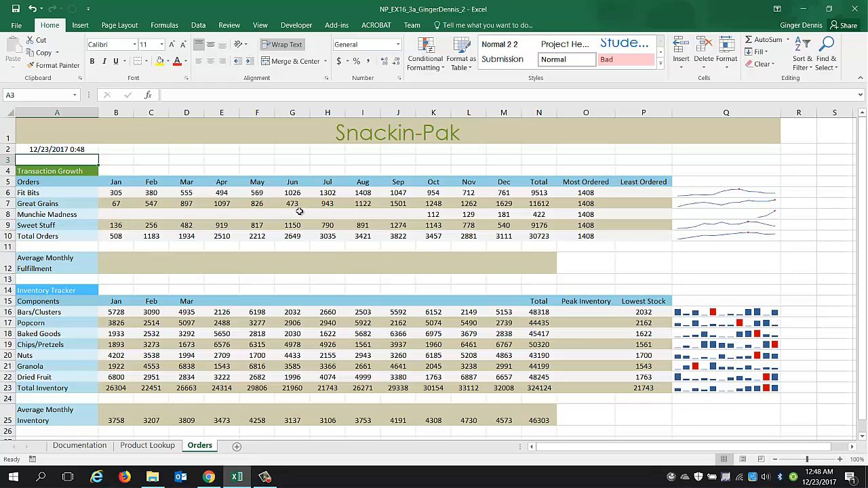
# Edit the Most Ordered formula in O6 to =MAX(B6:M6), removing the absolute references.
pyautogui.click(116, 193)
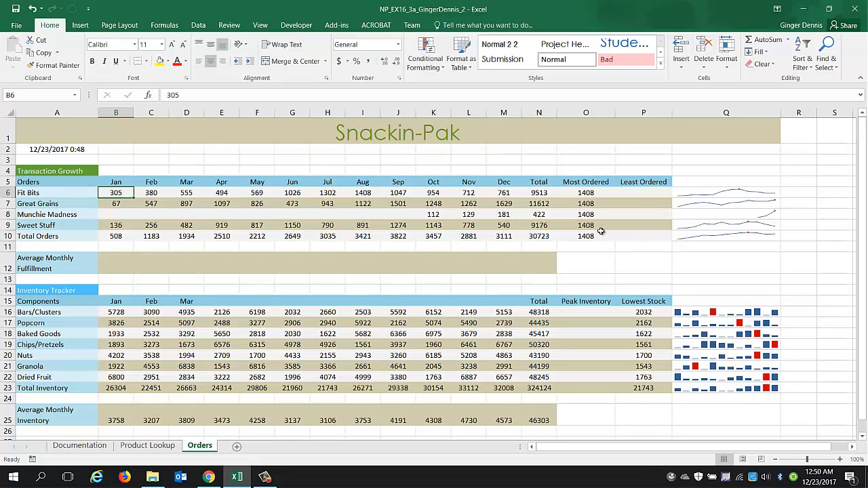
pyautogui.click(591, 194)
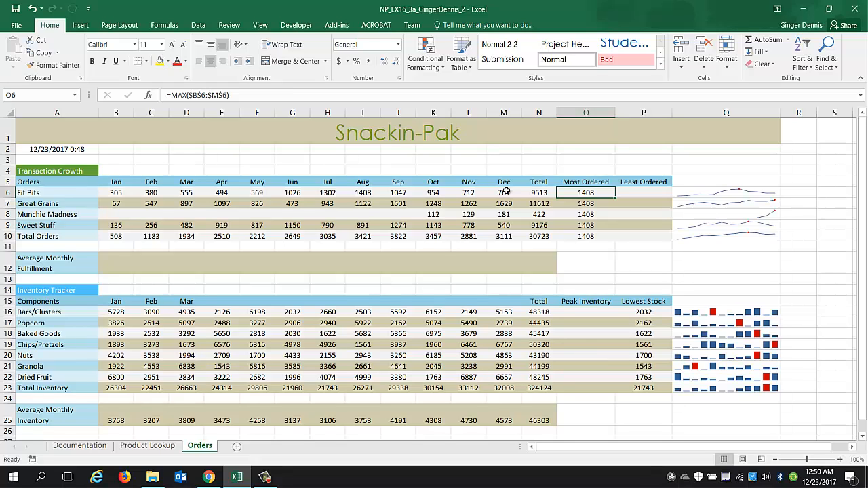
pyautogui.click(591, 203)
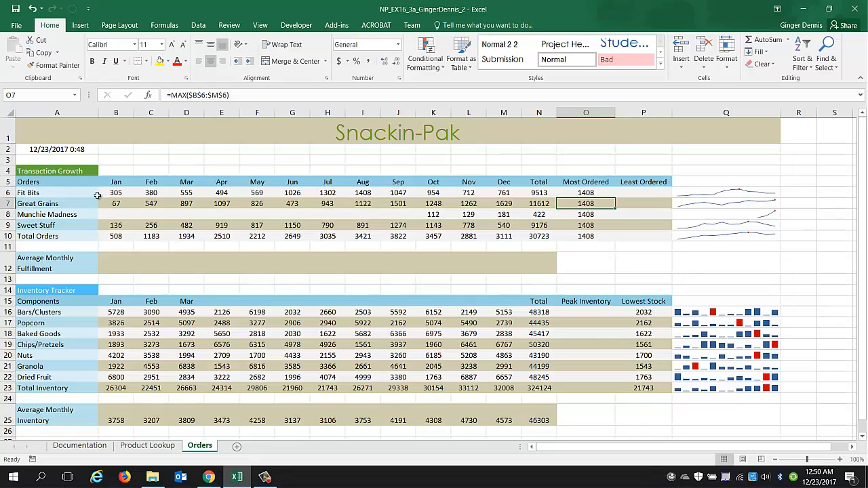
pyautogui.click(592, 214)
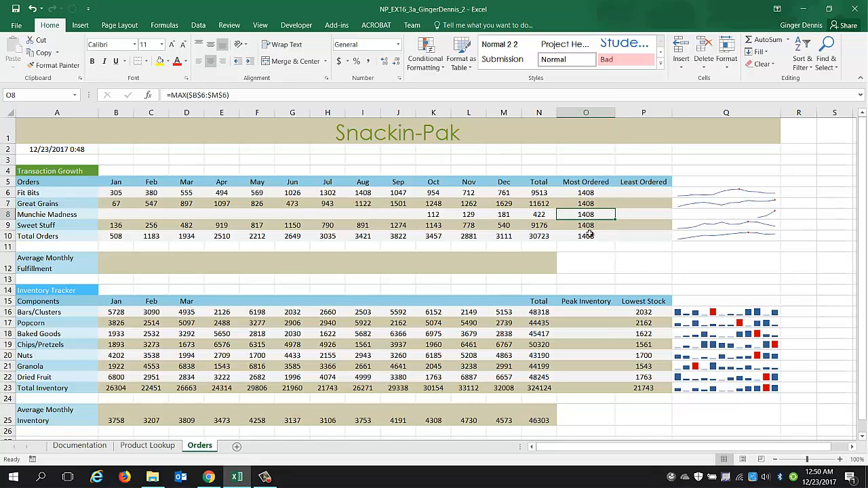
pyautogui.click(591, 193)
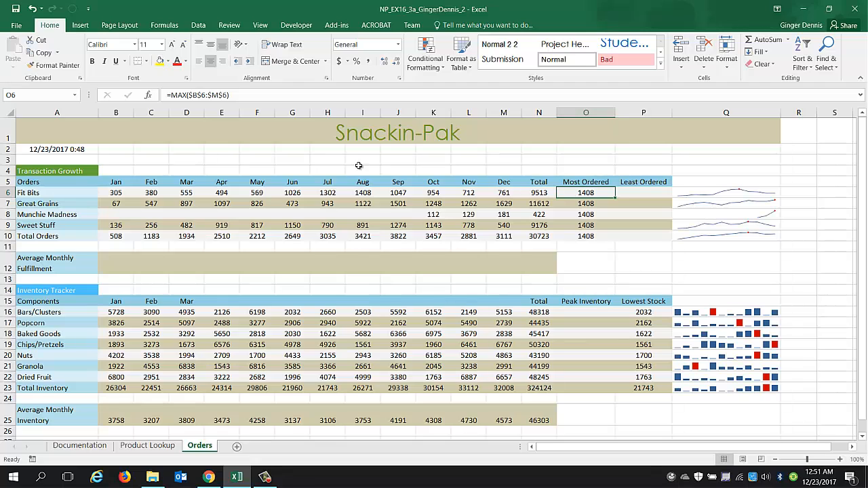
pyautogui.click(194, 97)
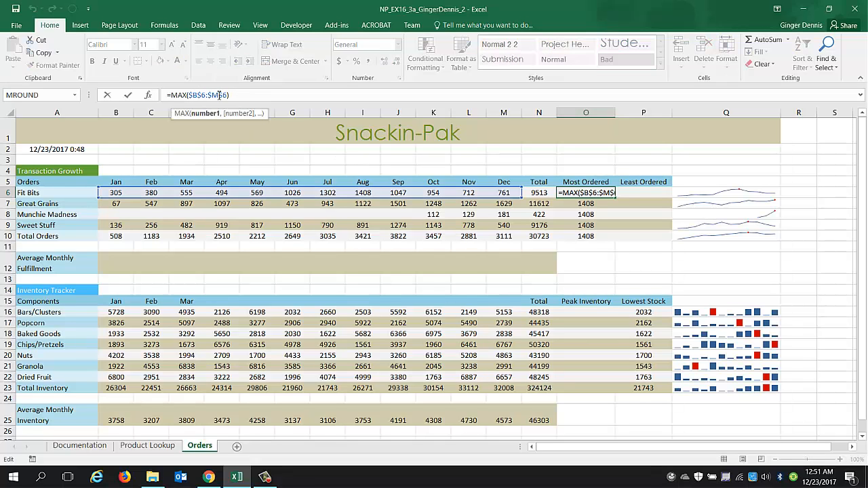
pyautogui.press('BackSpace')
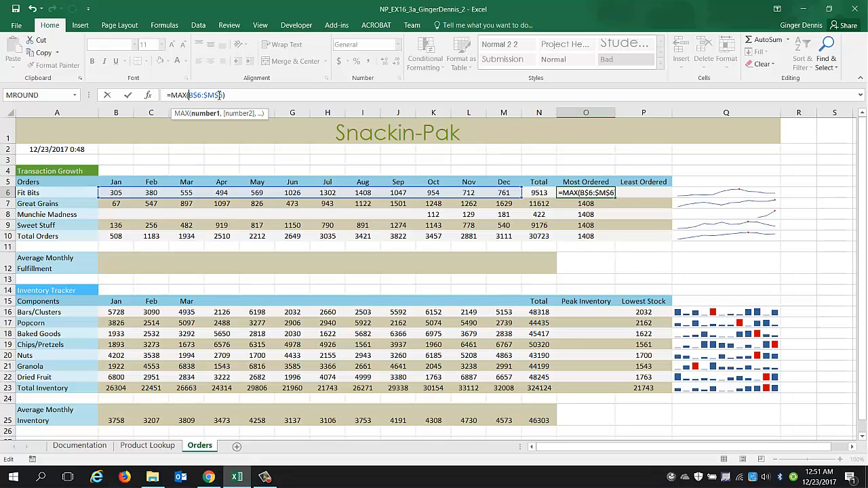
pyautogui.press('Right')
pyautogui.press('Delete')
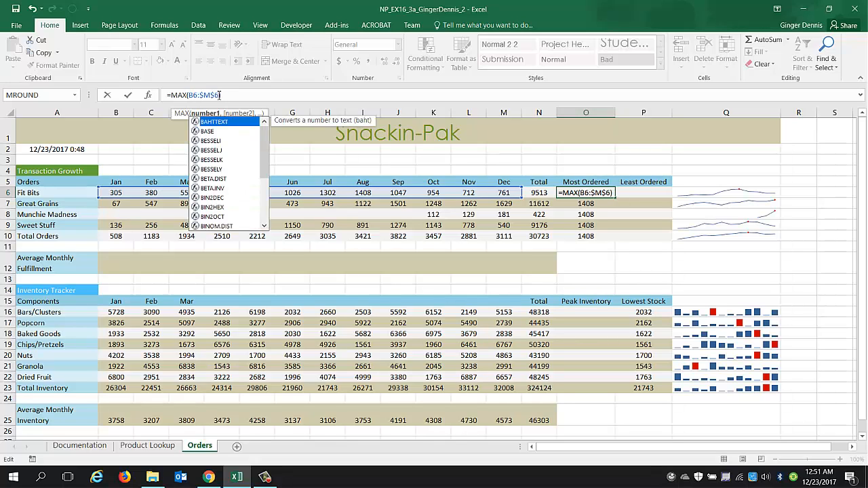
pyautogui.press('Right')
pyautogui.press('Right')
pyautogui.press('Right')
pyautogui.press('BackSpace')
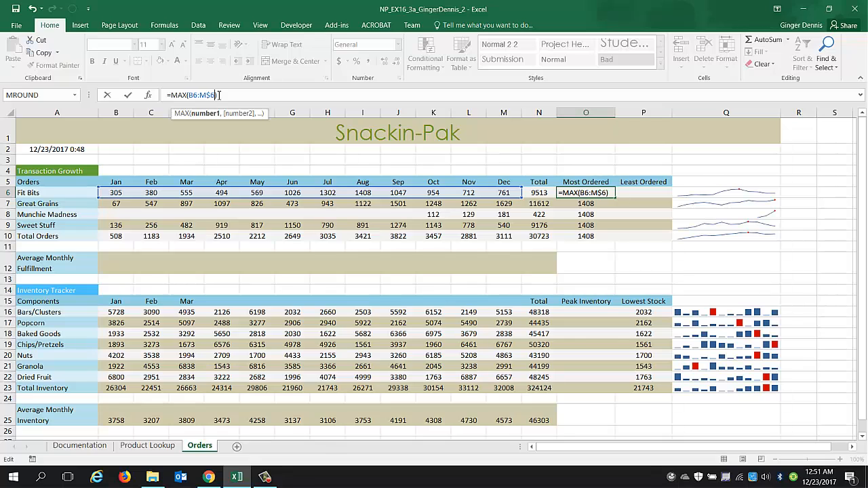
pyautogui.press('Right')
pyautogui.press('Delete')
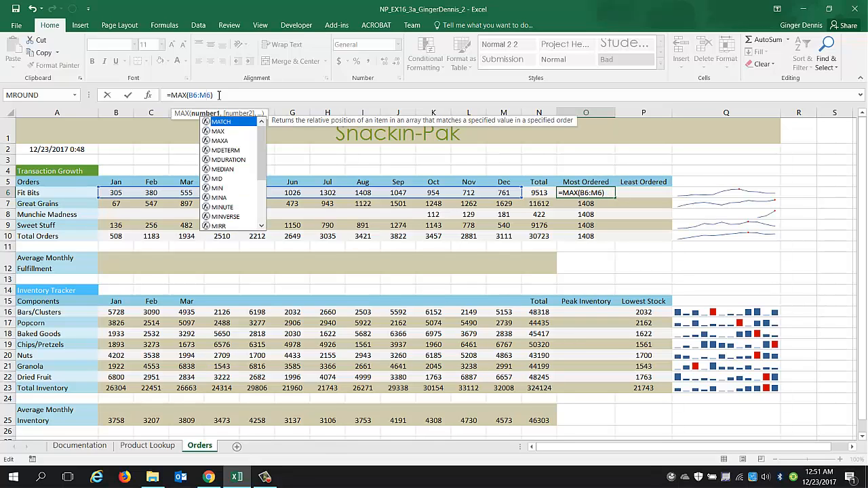
pyautogui.press('Return')
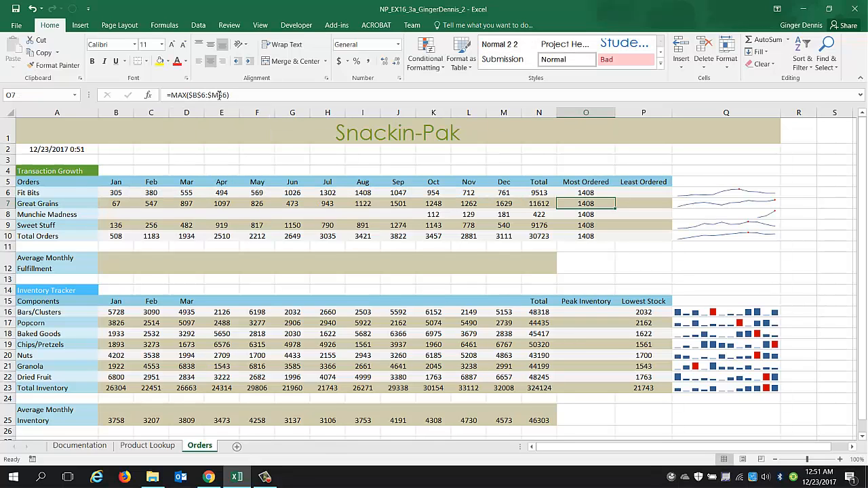
# Fill the O6 formula down through O10 without formatting.
pyautogui.click(588, 193)
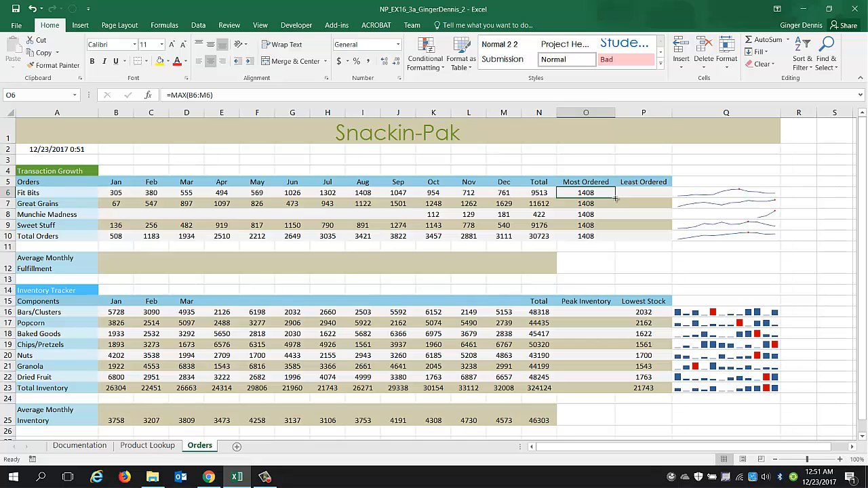
pyautogui.moveTo(616, 198); pyautogui.dragTo(612, 238)
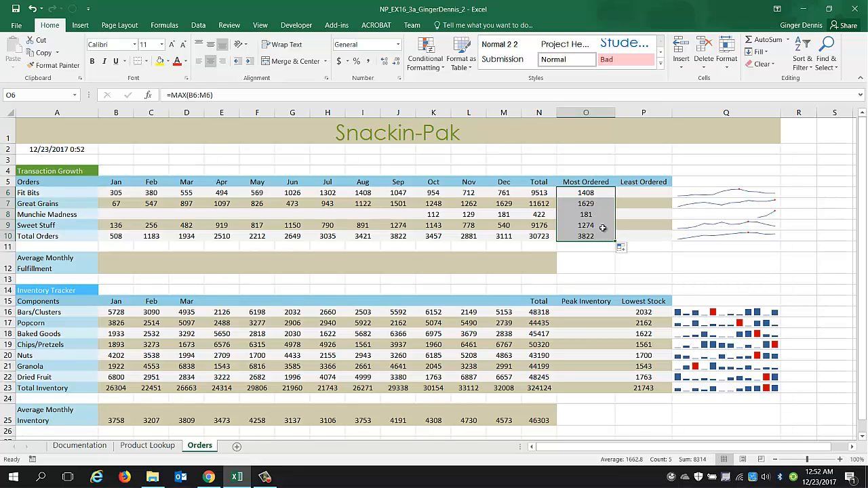
pyautogui.click(632, 249)
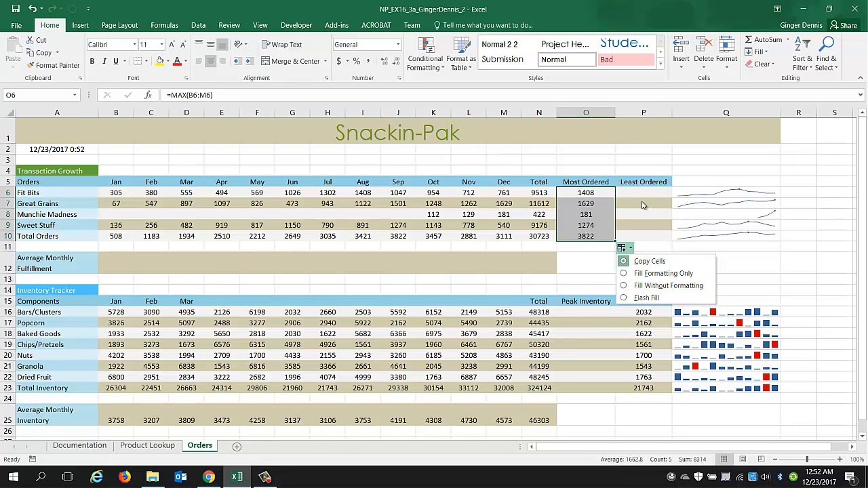
pyautogui.click(638, 289)
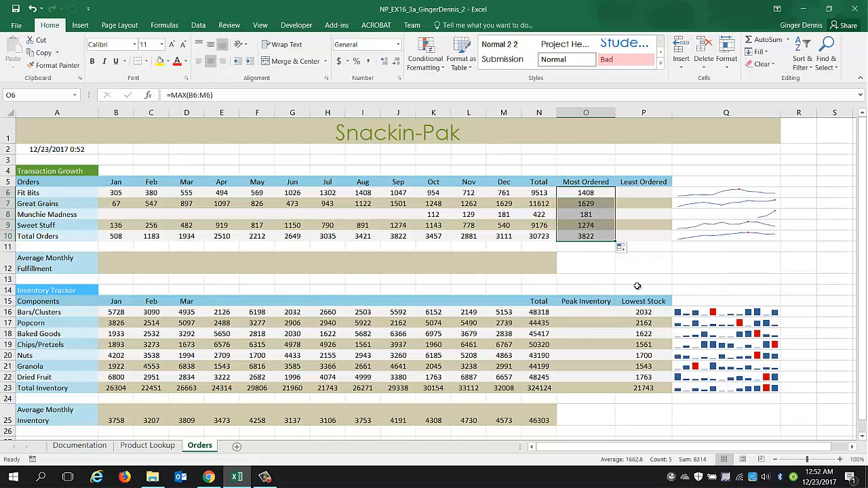
pyautogui.click(628, 223)
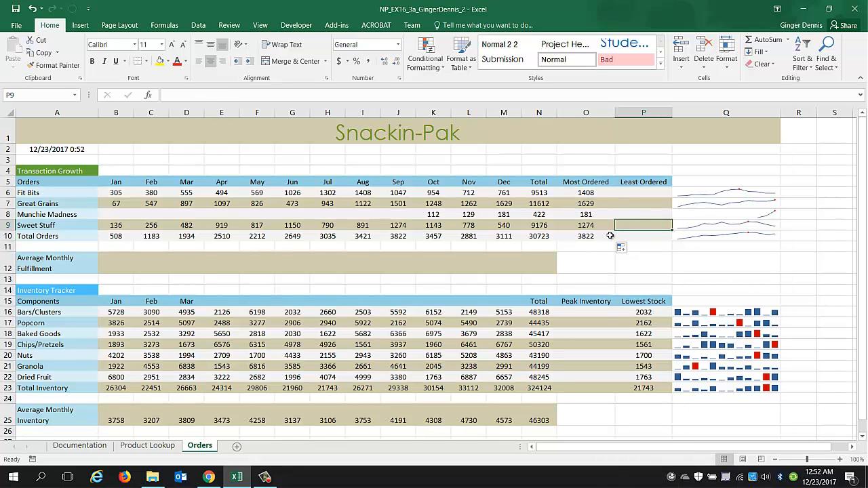
pyautogui.click(587, 204)
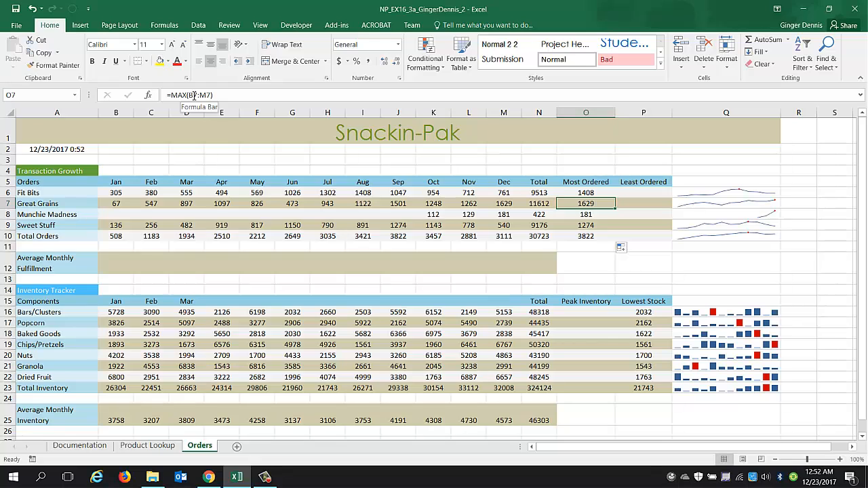
pyautogui.click(577, 214)
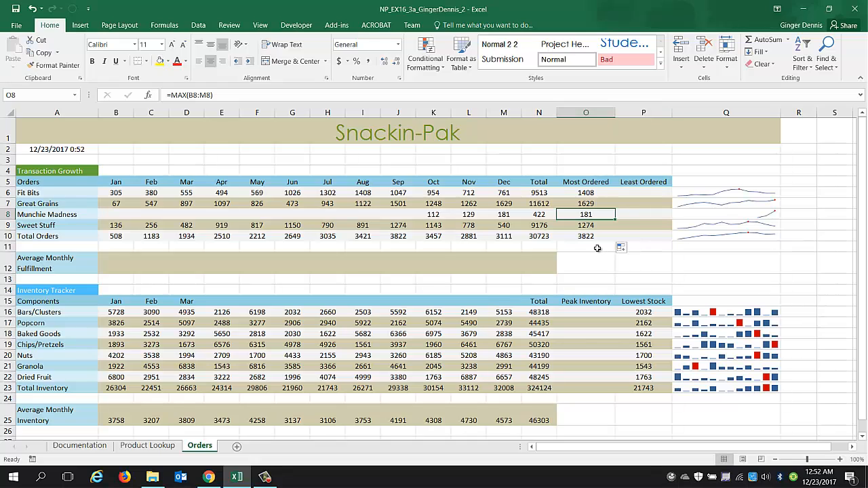
# In P6, insert a MIN function covering B6:M6 for the Least Ordered value.
pyautogui.click(649, 191)
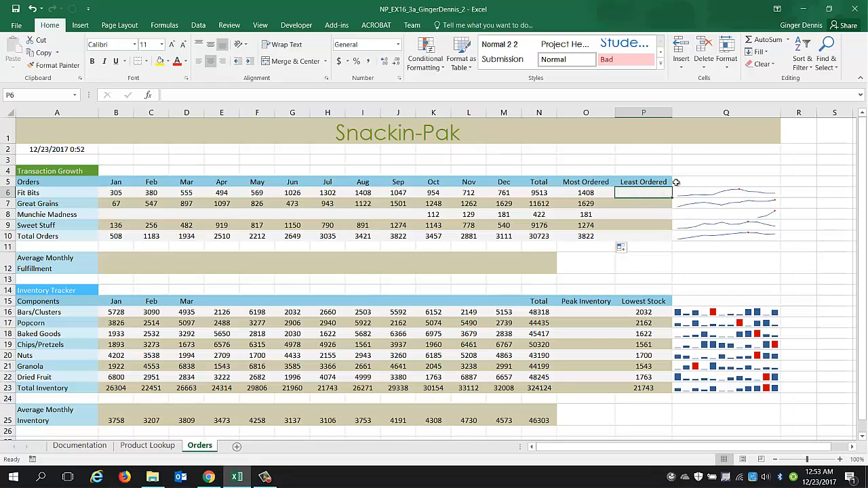
pyautogui.click(789, 41)
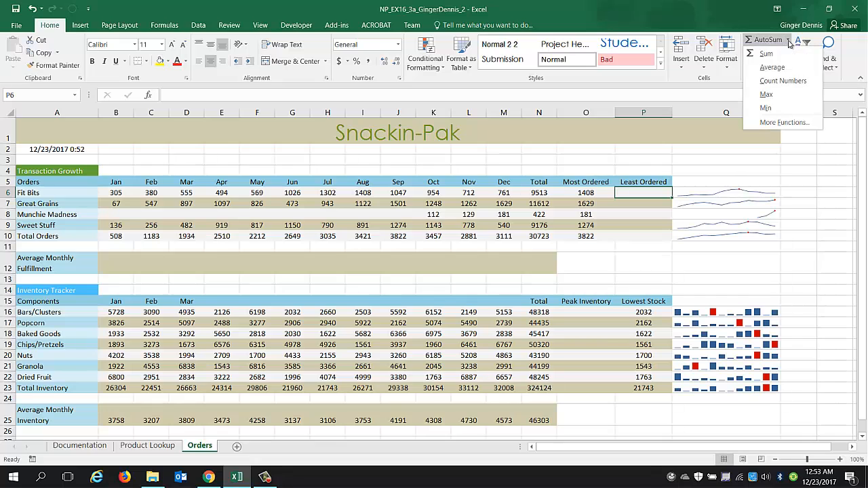
pyautogui.click(782, 108)
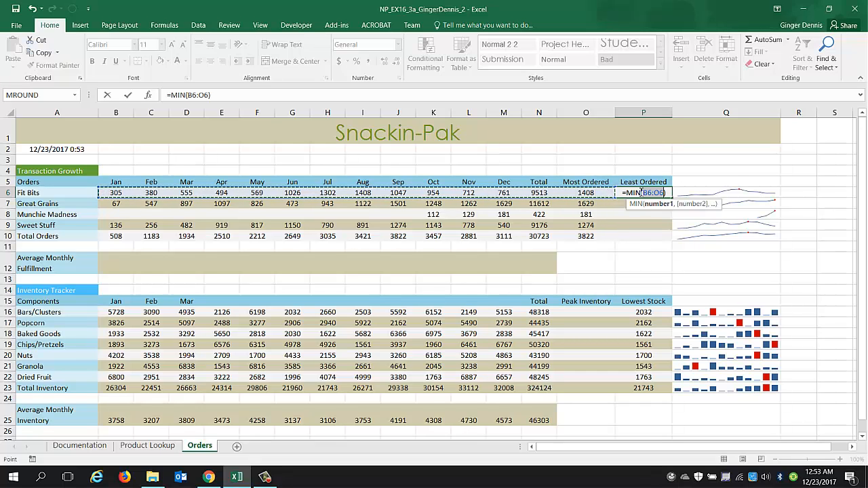
pyautogui.click(116, 193)
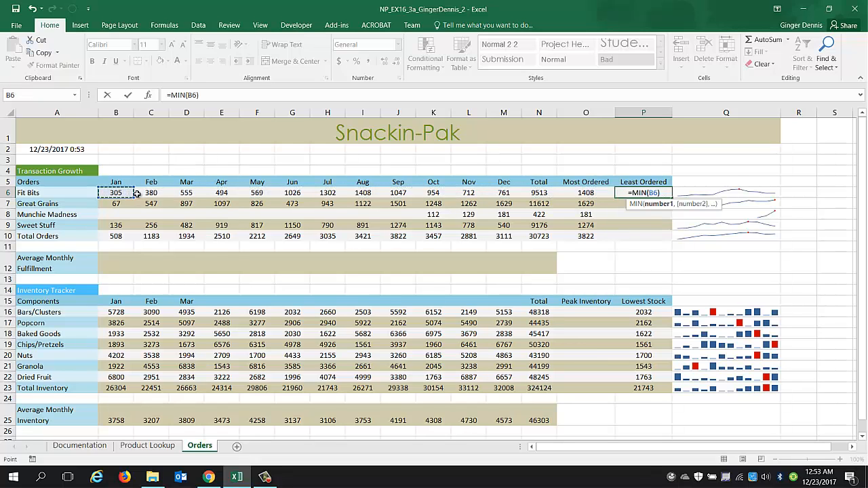
pyautogui.moveTo(136, 194); pyautogui.dragTo(504, 193)
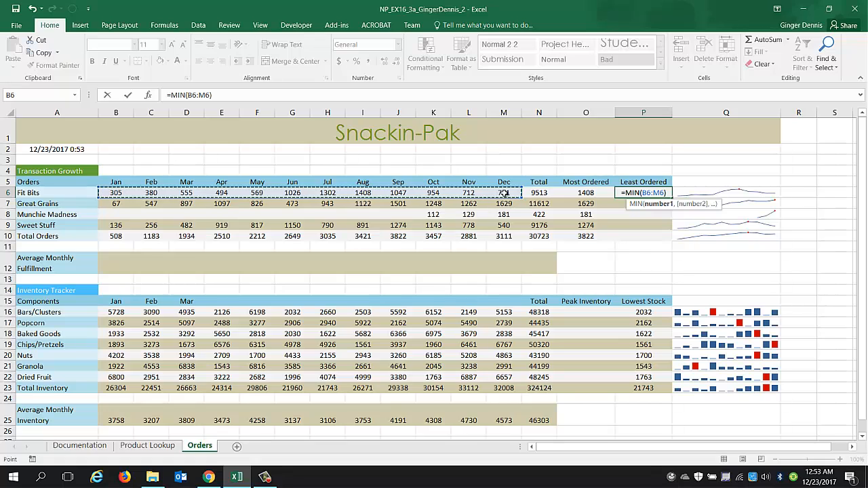
pyautogui.press('Return')
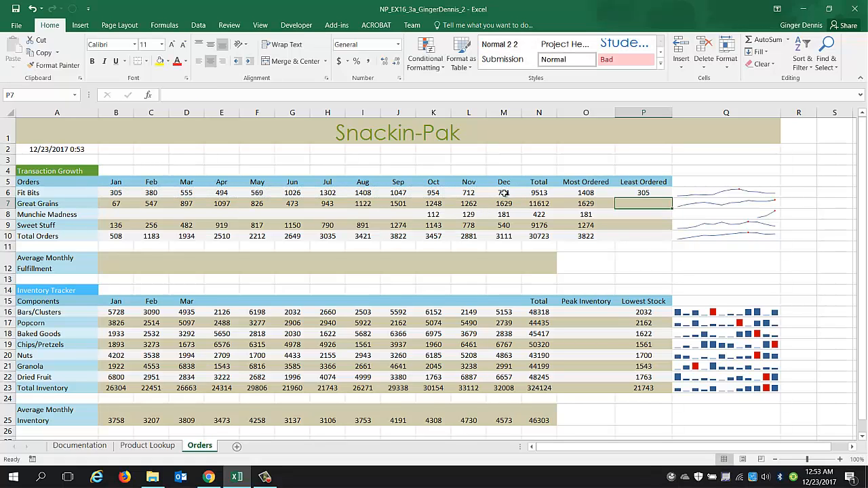
# Fill the P6 formula down through P10 without formatting.
pyautogui.click(643, 192)
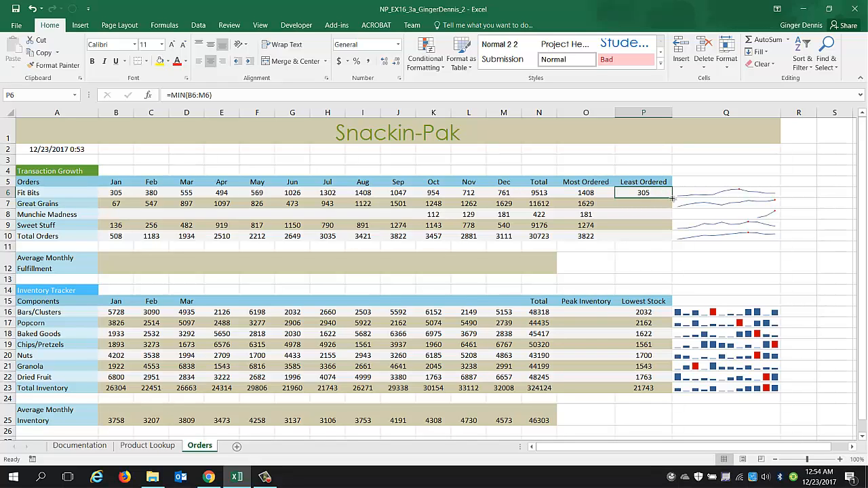
pyautogui.moveTo(672, 198); pyautogui.dragTo(672, 239)
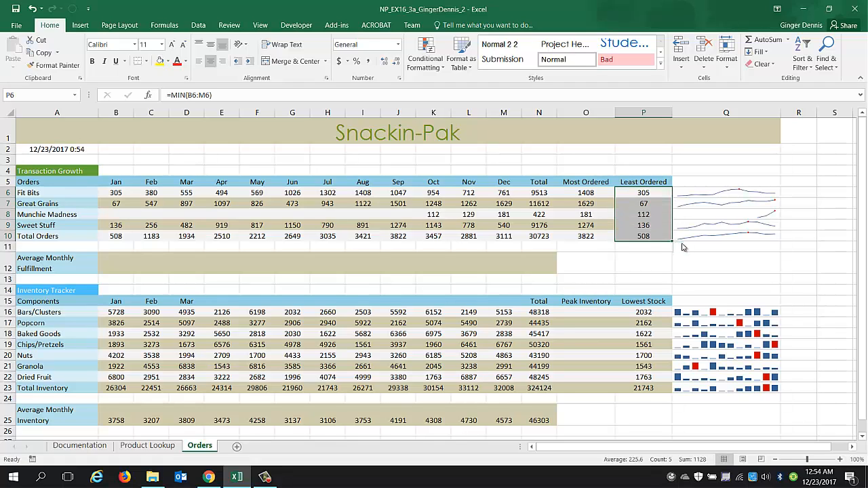
pyautogui.click(689, 251)
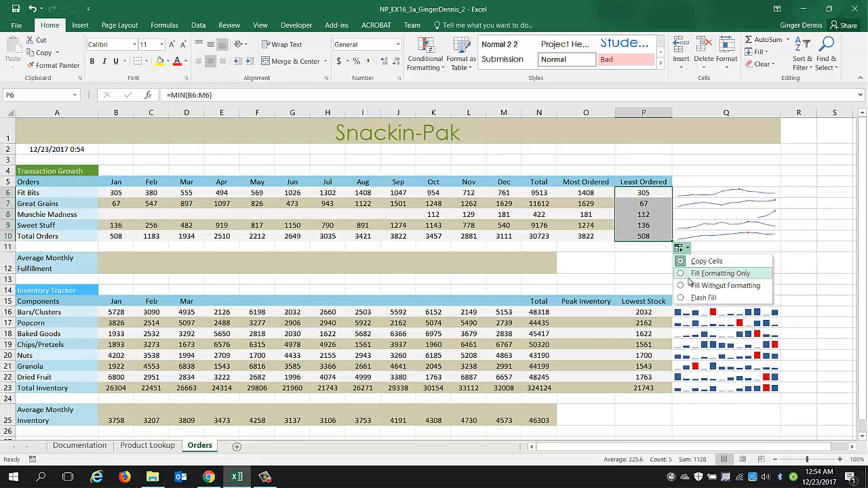
pyautogui.click(690, 287)
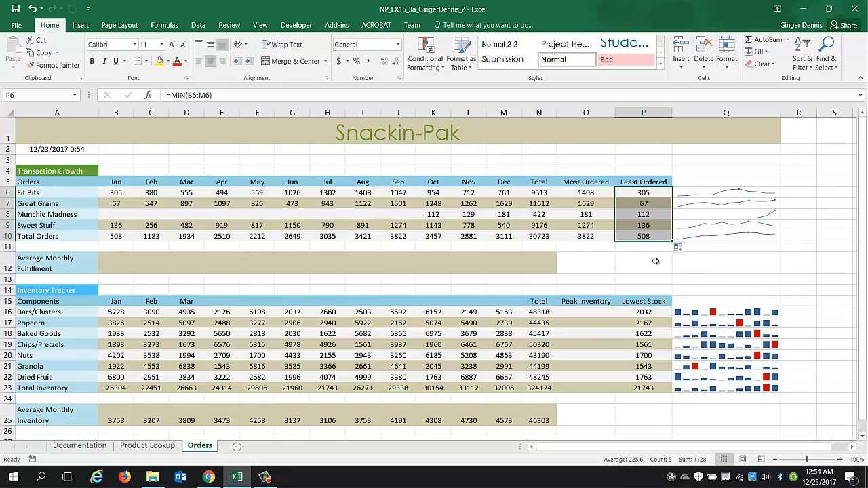
# In B12, enter the formula =AVERAGE(B6:B9) for Average Monthly Fulfillment.
pyautogui.click(106, 259)
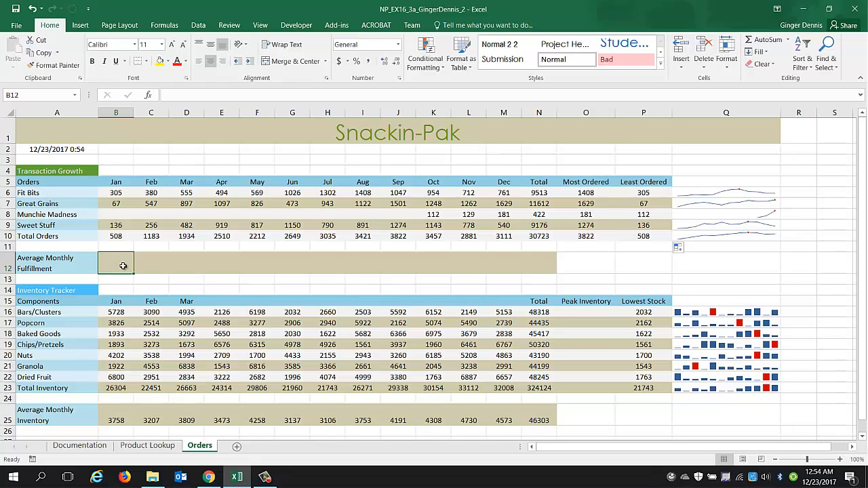
pyautogui.write('=')
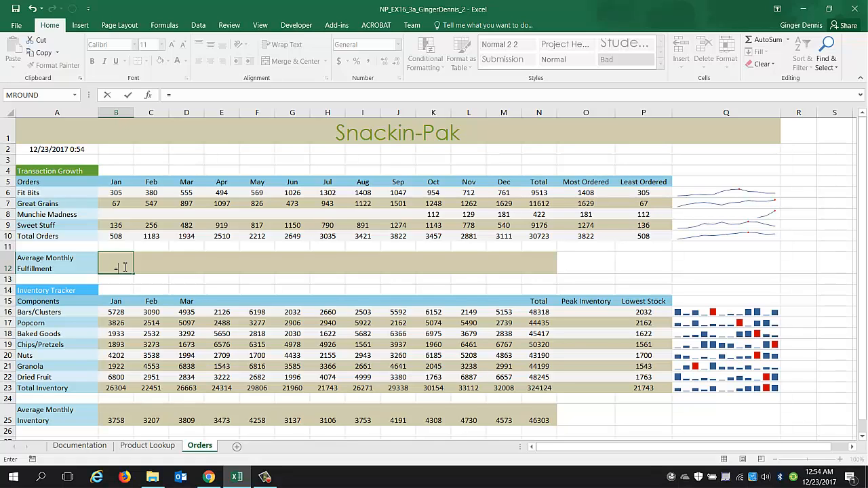
pyautogui.write('aver')
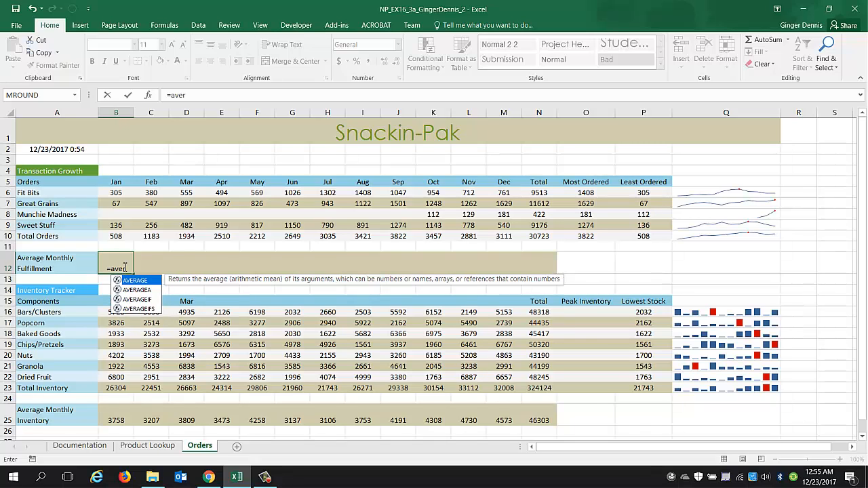
pyautogui.press('Tab')
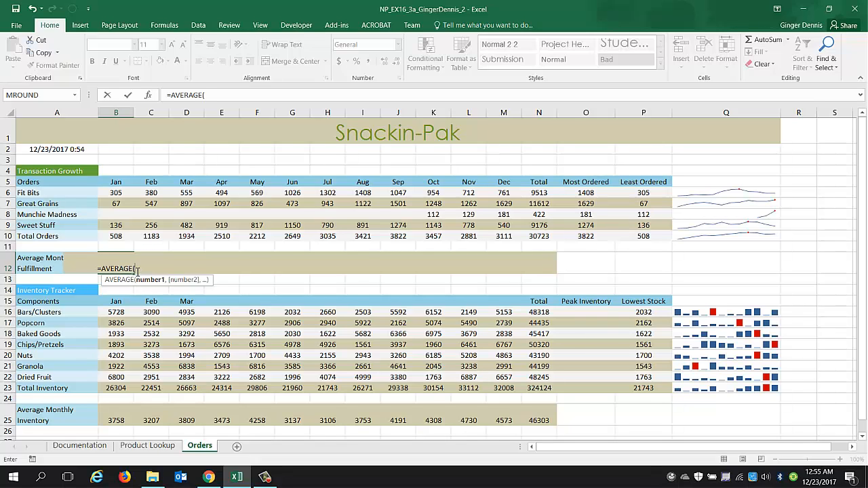
pyautogui.click(116, 193)
pyautogui.moveTo(116, 193); pyautogui.dragTo(115, 229)
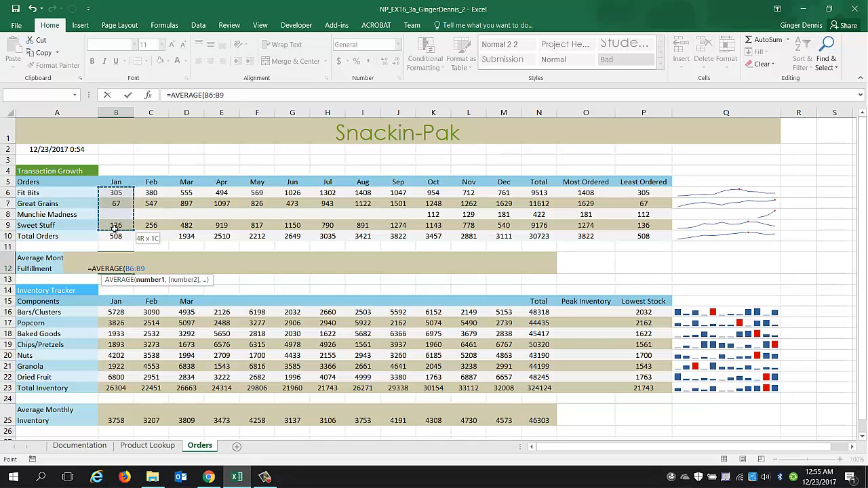
pyautogui.moveTo(114, 229); pyautogui.dragTo(116, 232)
pyautogui.write(')')
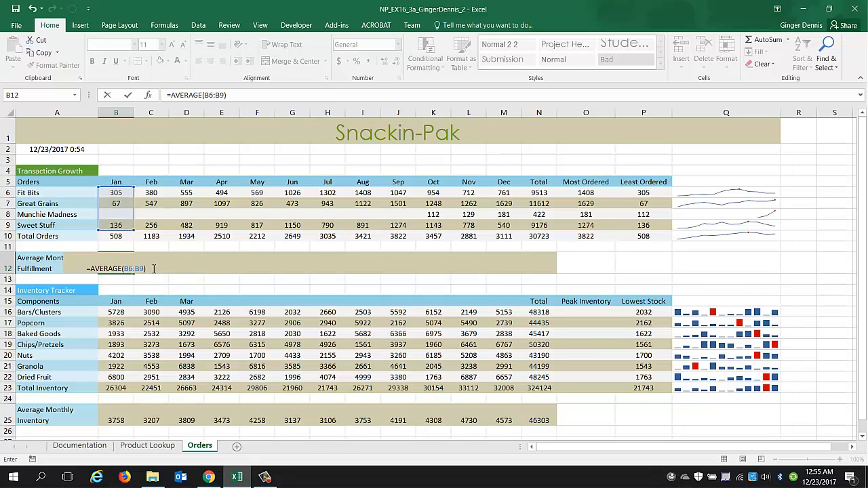
pyautogui.press('Return')
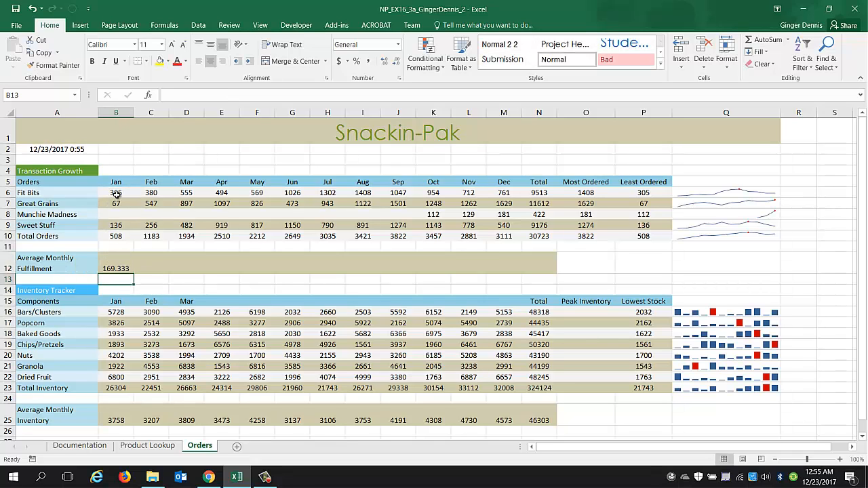
# Wrap the B12 formula in ROUND with 0 digits, making it =ROUND(AVERAGE(B6:B9),0).
pyautogui.click(118, 269)
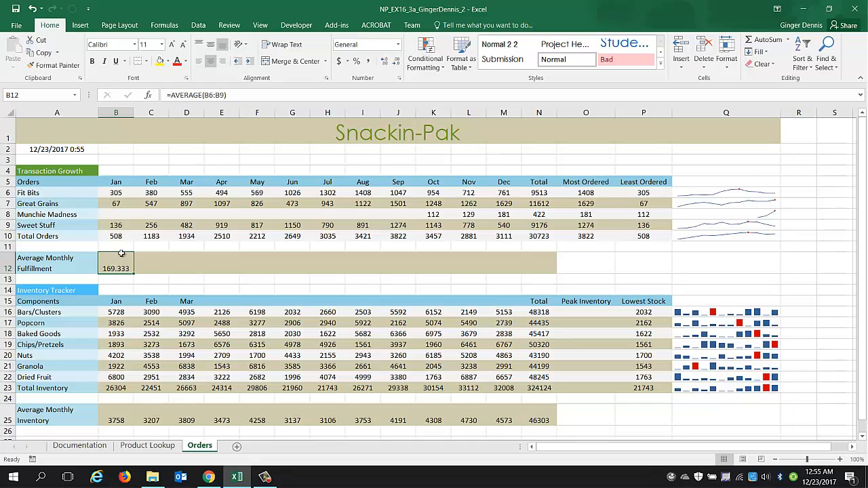
pyautogui.click(174, 96)
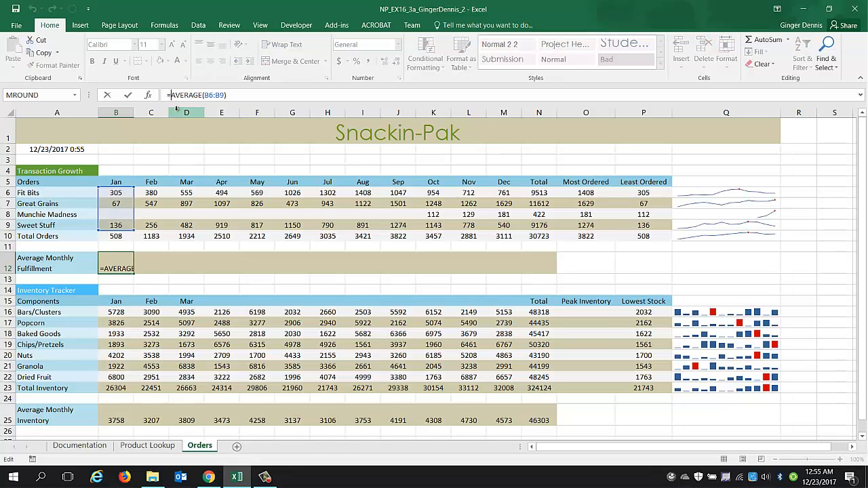
pyautogui.write('round')
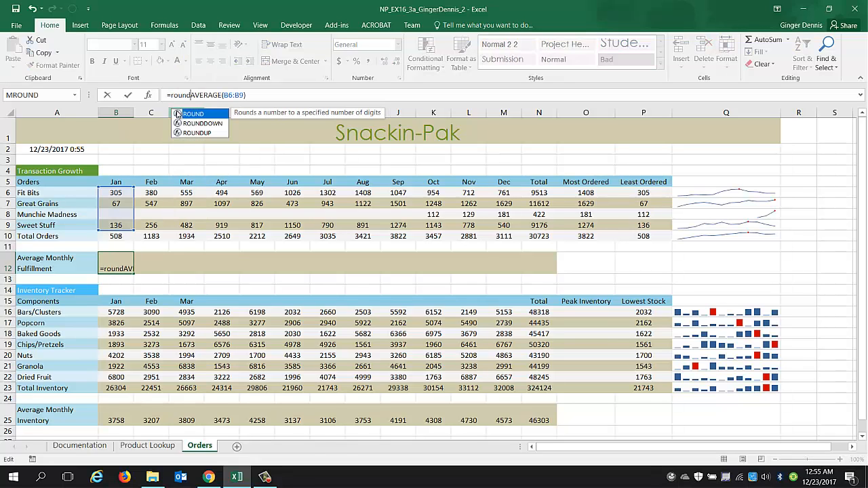
pyautogui.write('(')
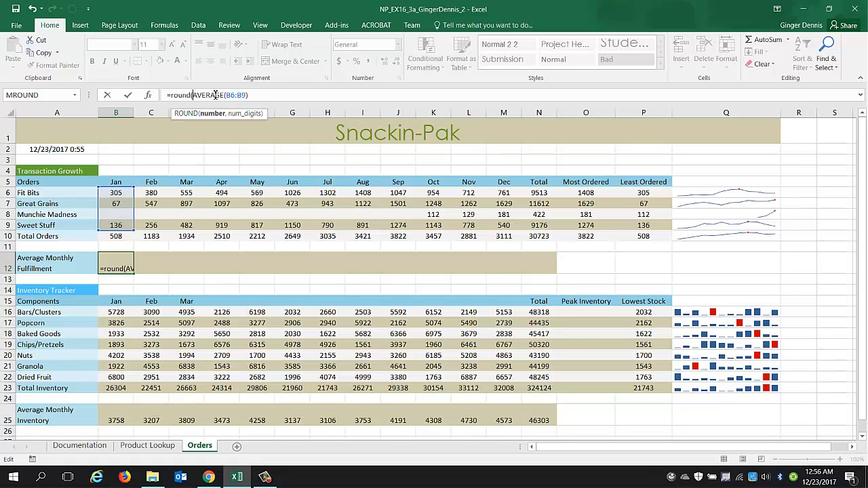
pyautogui.click(250, 95)
pyautogui.write(',0')
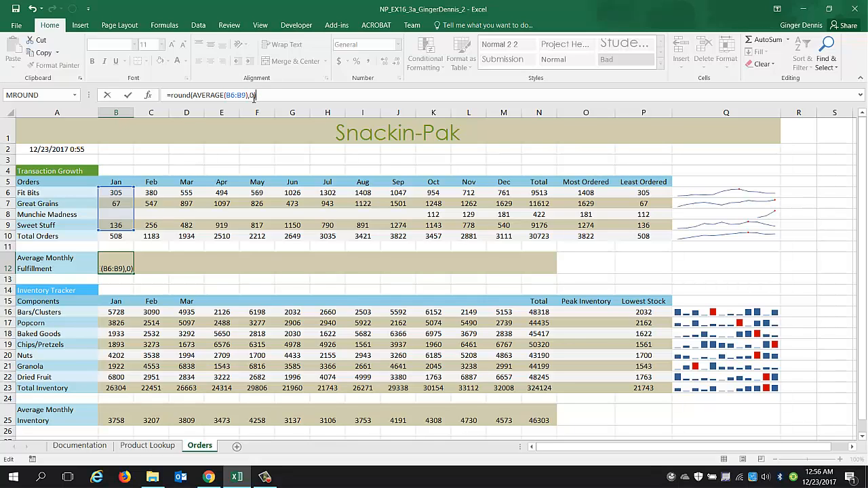
pyautogui.press('Return')
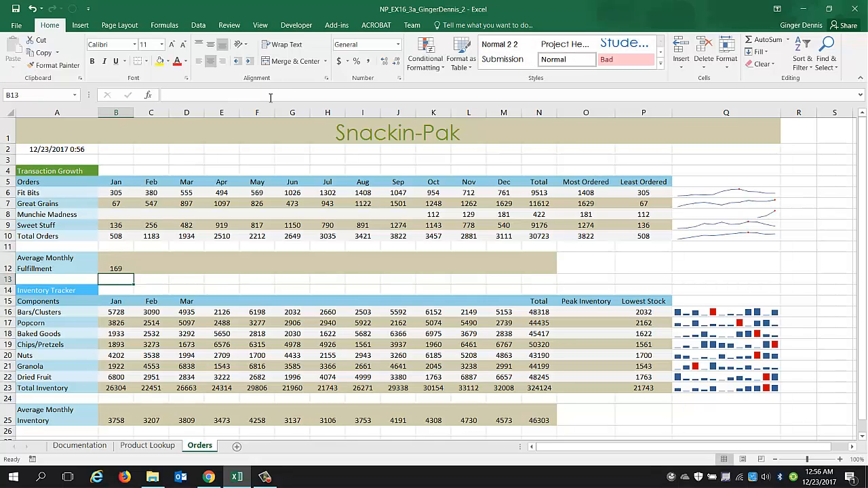
# Fill the B12 formula across row 12 through N12.
pyautogui.click(117, 269)
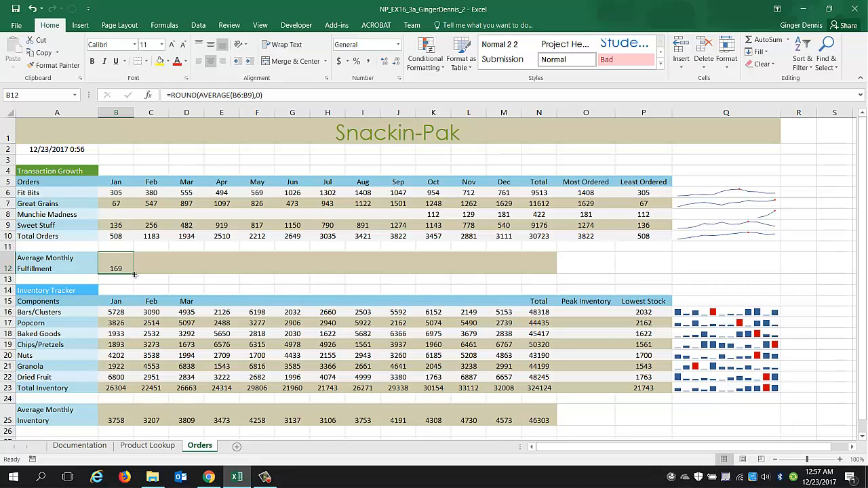
pyautogui.moveTo(134, 274); pyautogui.dragTo(134, 274)
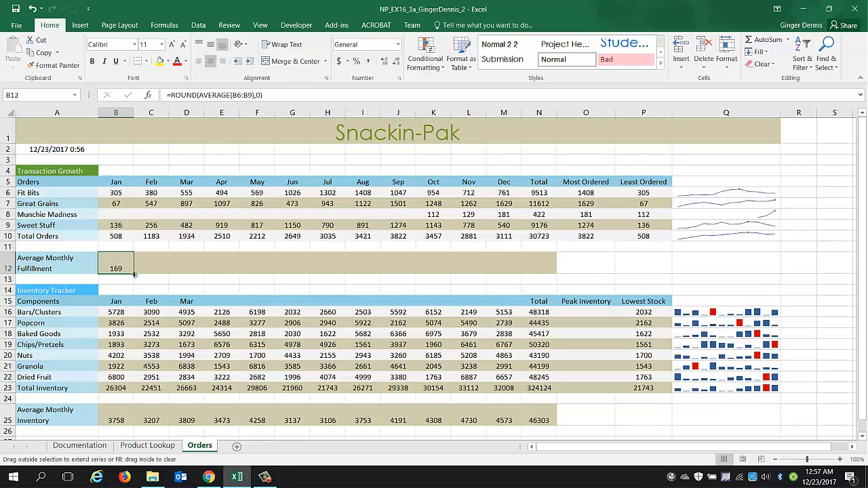
pyautogui.moveTo(134, 274); pyautogui.dragTo(548, 270)
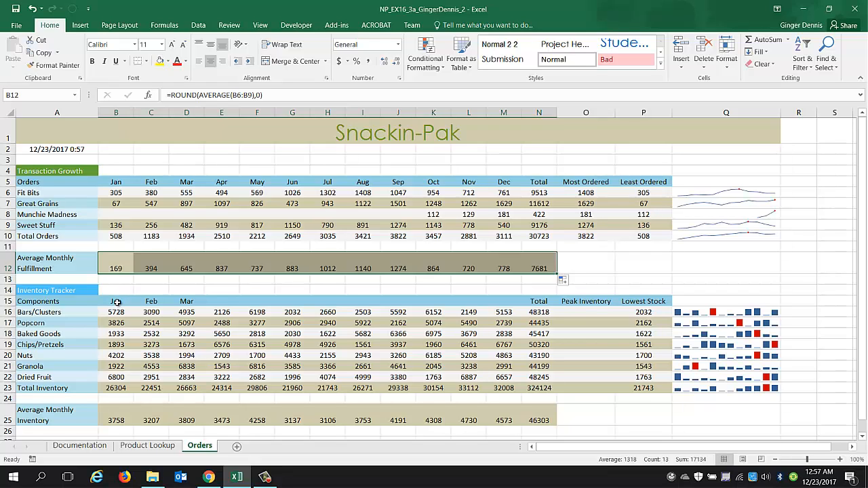
# Extend the Jan–Mar month labels in row 15 through Dec in column M using the fill series.
pyautogui.moveTo(117, 302); pyautogui.dragTo(185, 301)
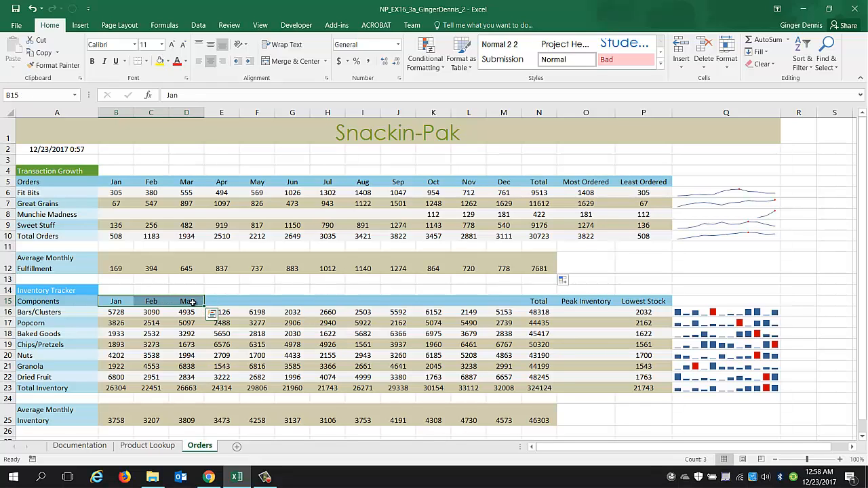
pyautogui.moveTo(204, 306); pyautogui.dragTo(522, 305)
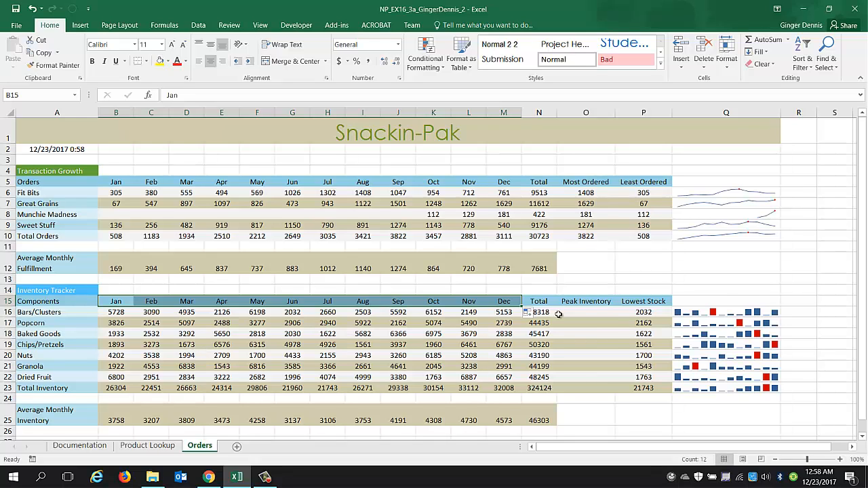
# In O16, insert a MAX function covering B16:M16 for Peak Inventory.
pyautogui.click(600, 314)
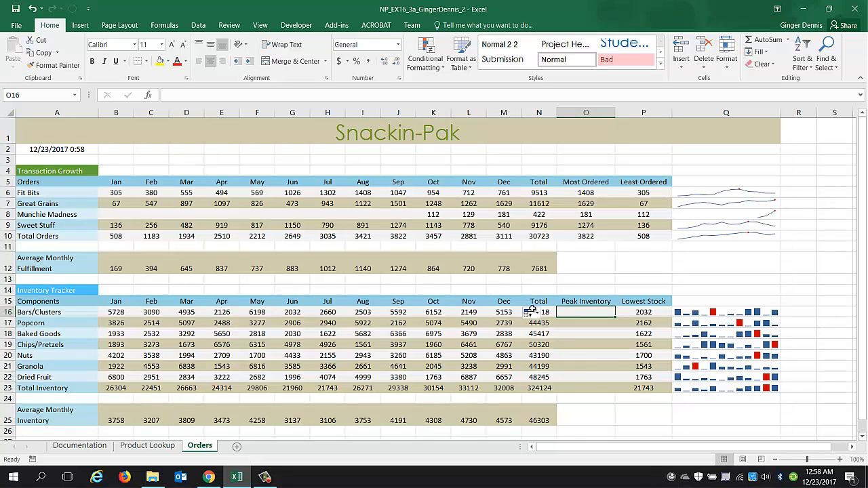
pyautogui.click(788, 39)
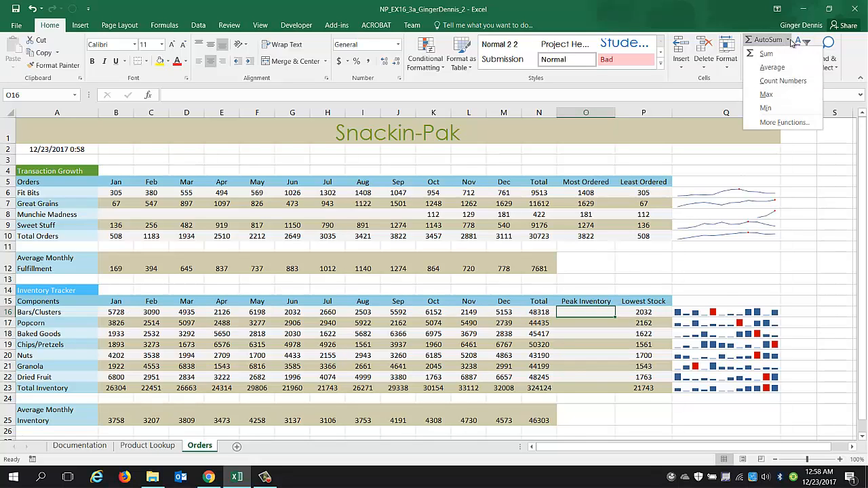
pyautogui.click(767, 95)
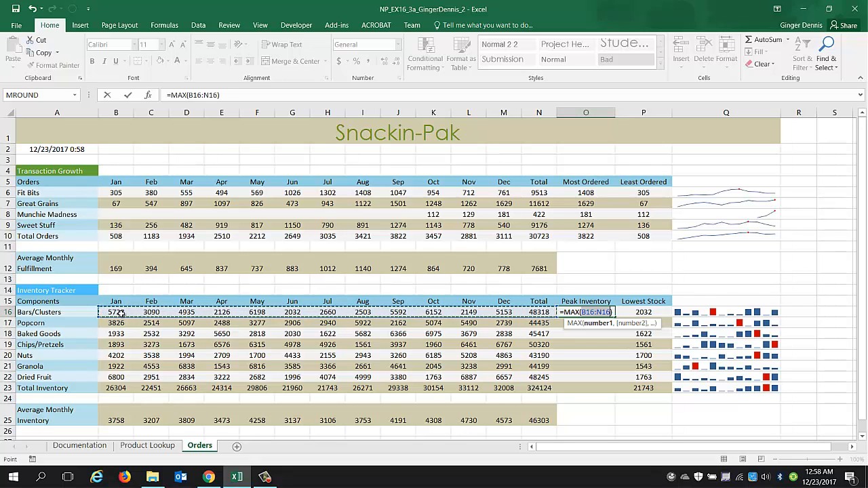
pyautogui.moveTo(117, 313); pyautogui.dragTo(510, 312)
pyautogui.press('Return')
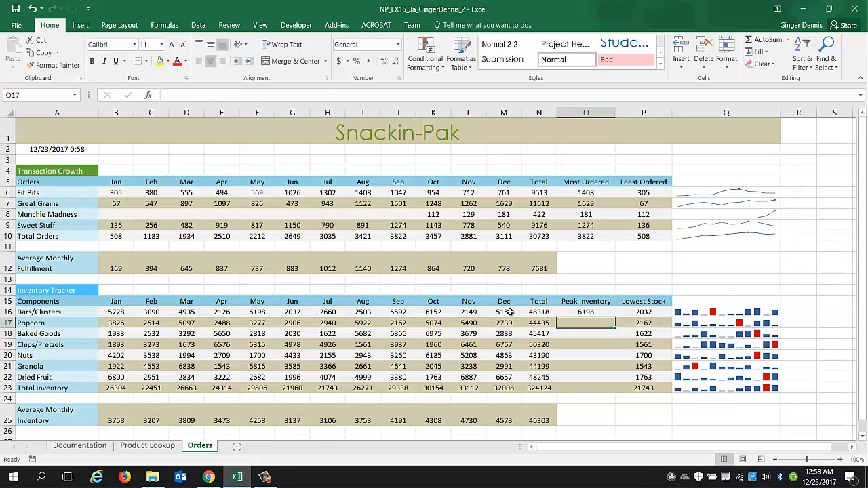
# Fill the O16 MAX formula down through O23 without copying formatting.
pyautogui.click(601, 313)
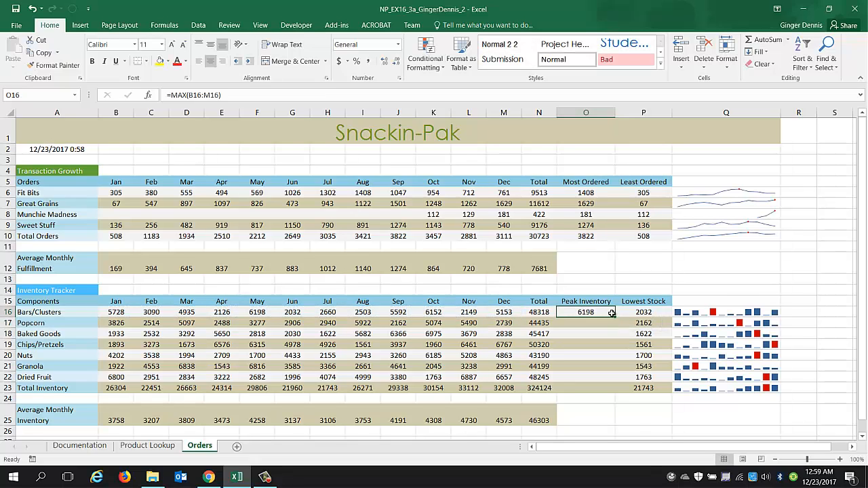
pyautogui.moveTo(615, 317); pyautogui.dragTo(617, 393)
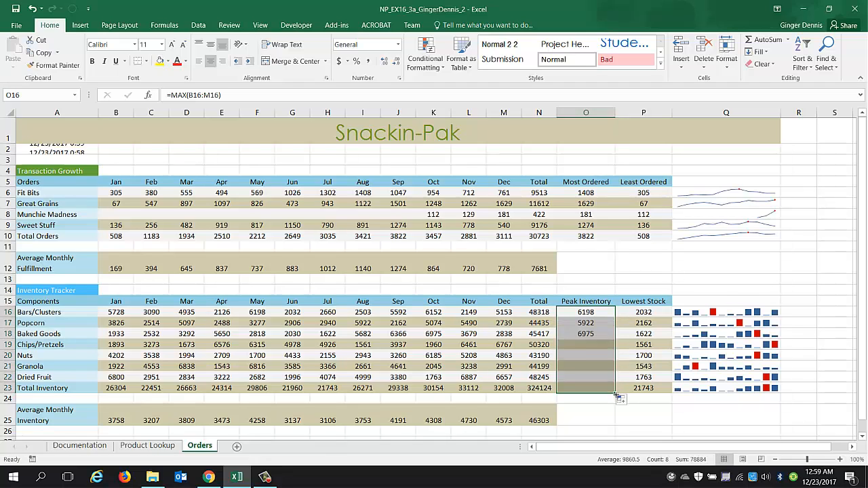
pyautogui.click(633, 404)
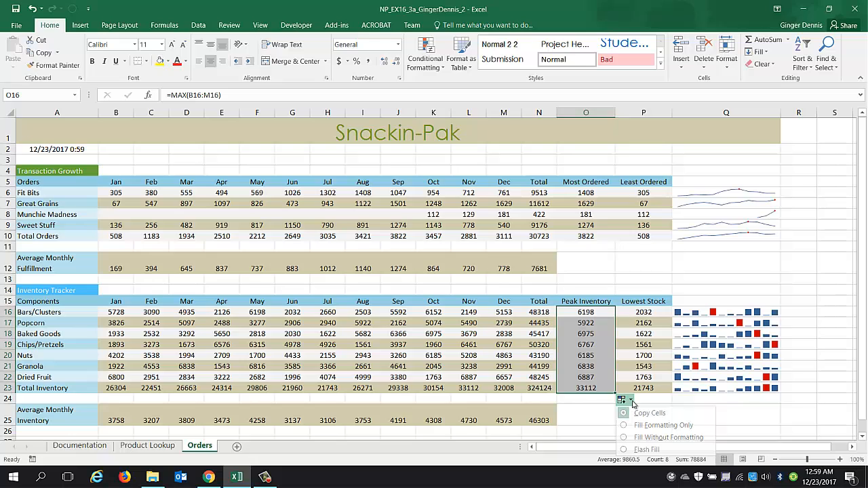
pyautogui.click(636, 434)
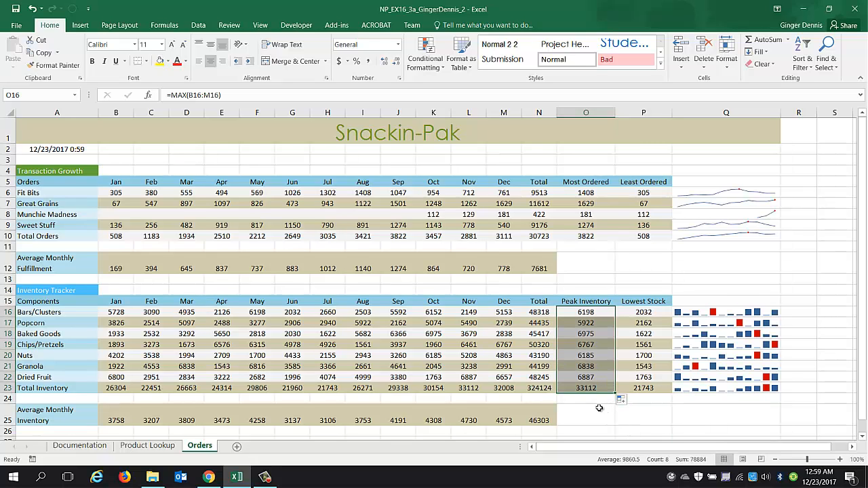
# On the Product Lookup sheet, examine the #VALUE! error in B14 and its error help.
pyautogui.click(137, 451)
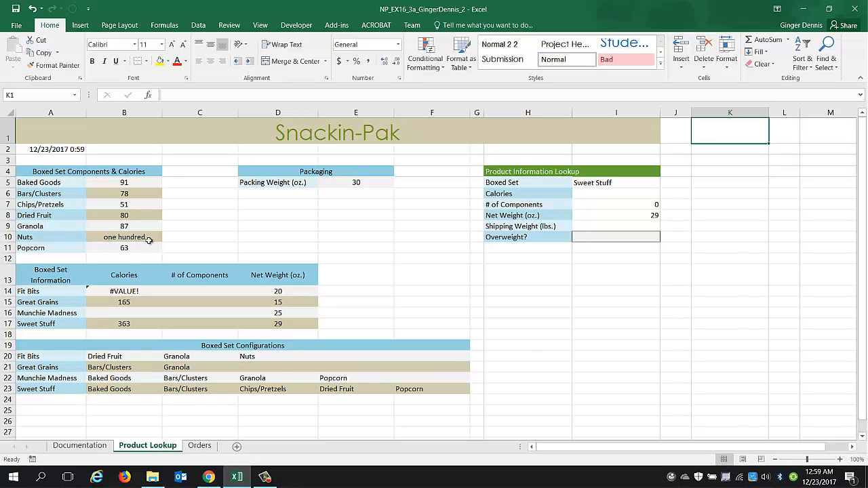
pyautogui.click(125, 291)
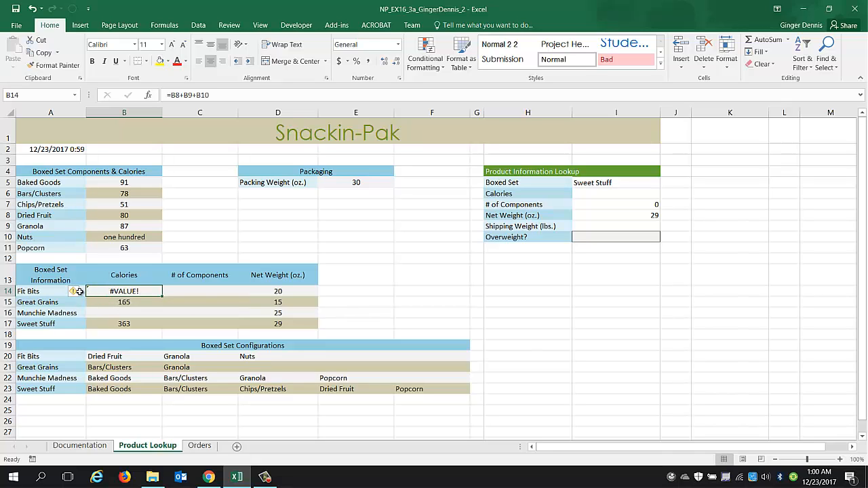
pyautogui.moveTo(80, 292)
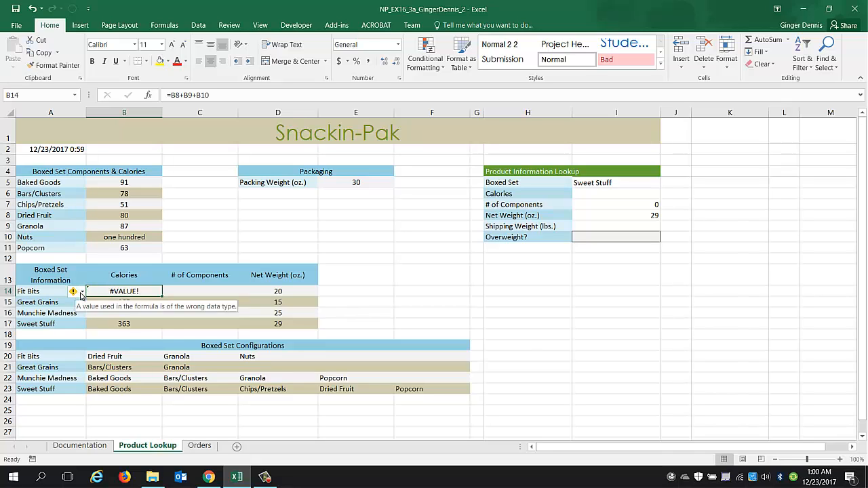
pyautogui.click(81, 293)
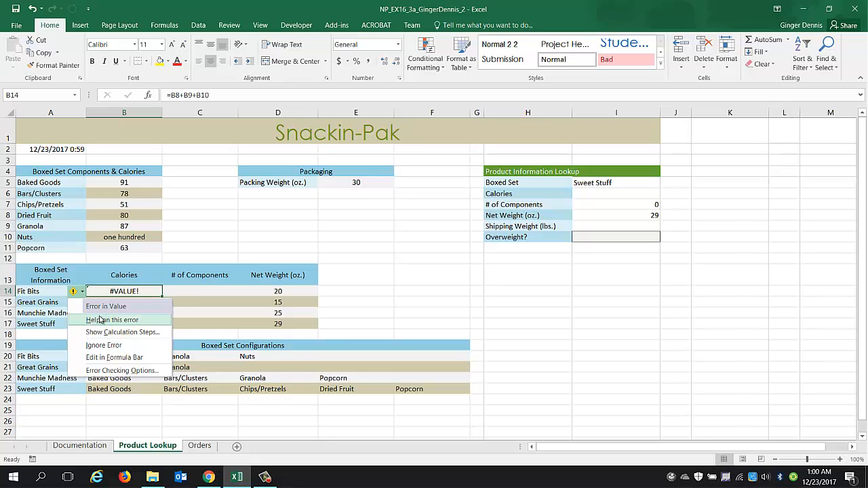
pyautogui.click(110, 320)
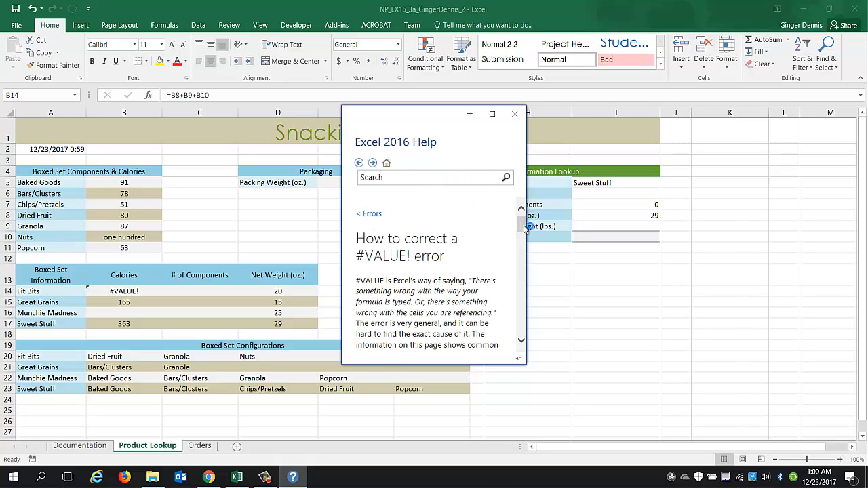
pyautogui.moveTo(526, 225); pyautogui.dragTo(524, 233)
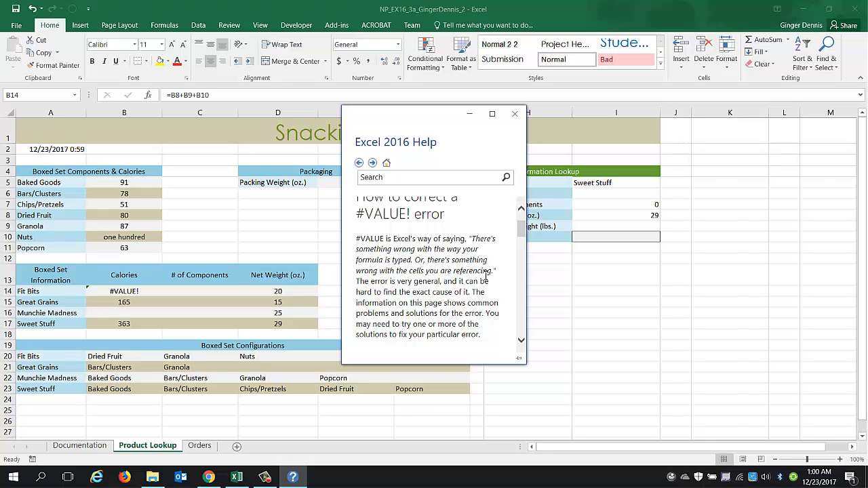
pyautogui.click(123, 293)
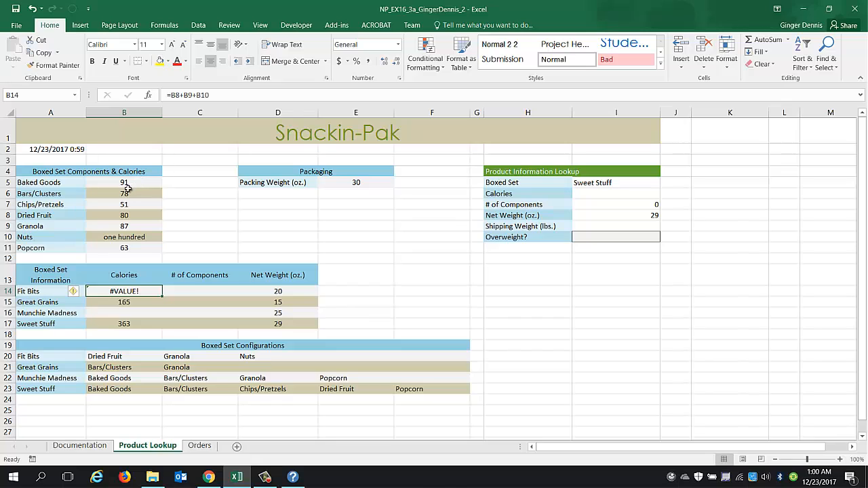
# Check the component calorie values and enter 100 as the Nuts calories in B10.
pyautogui.click(114, 216)
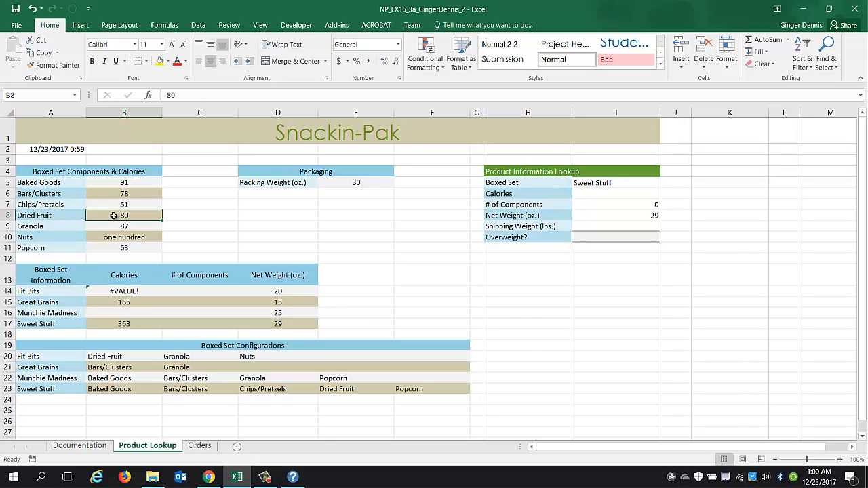
pyautogui.click(109, 225)
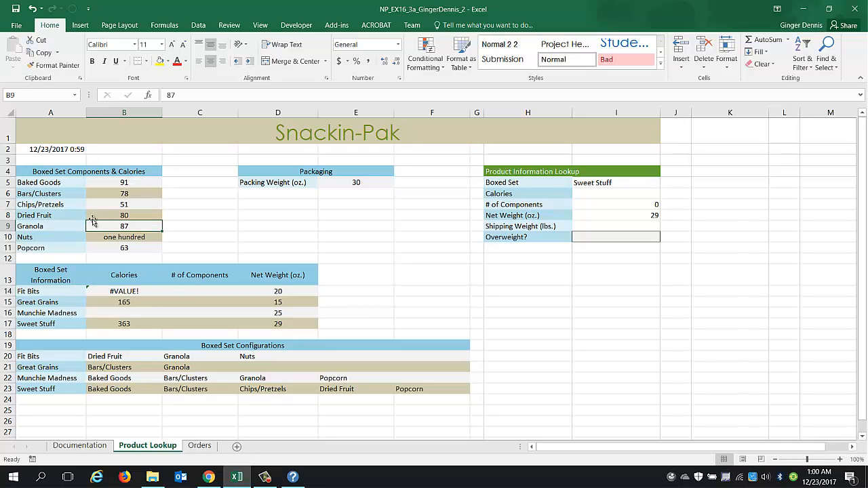
pyautogui.click(112, 239)
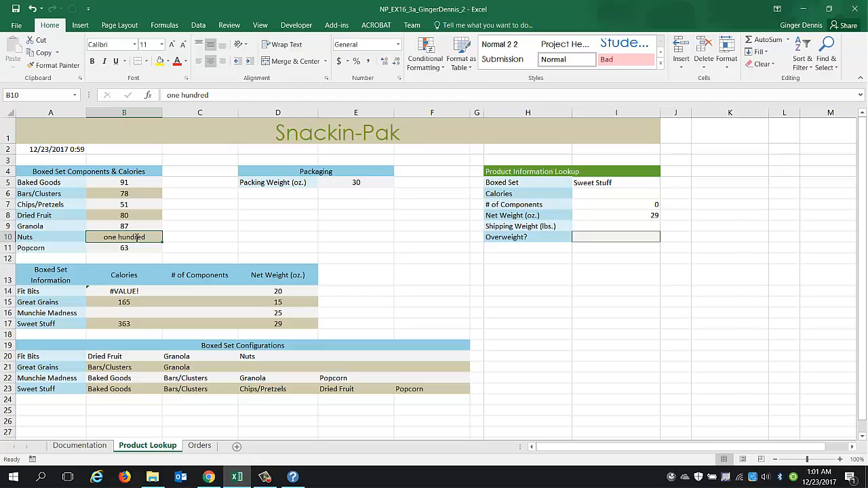
pyautogui.write('100')
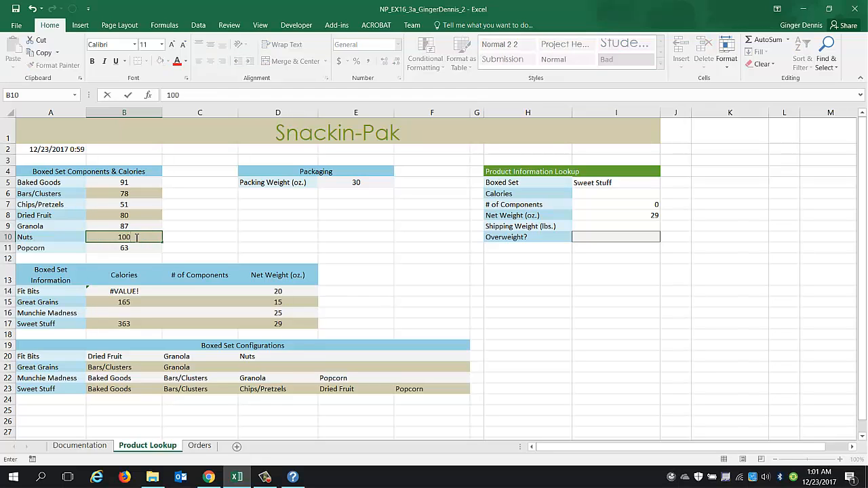
pyautogui.press('Return')
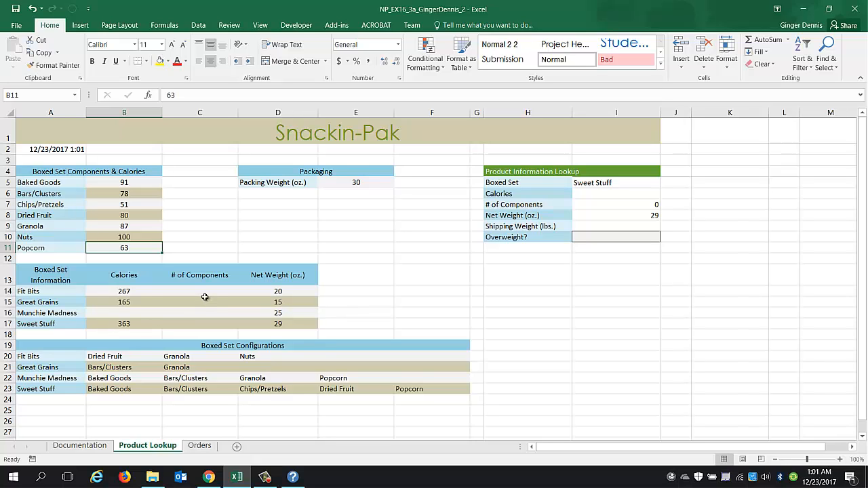
# In B16, enter =SUM(B5,B6,B9,B11) for the Munchie Madness calories.
pyautogui.click(130, 315)
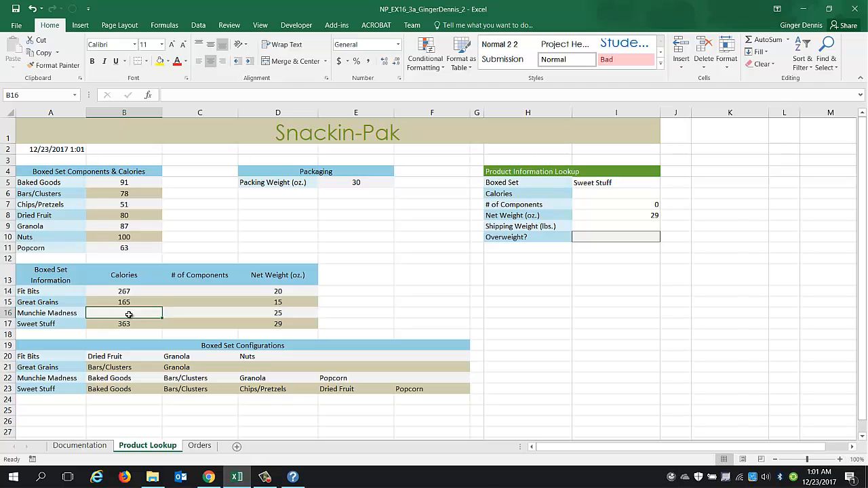
pyautogui.write('=sum')
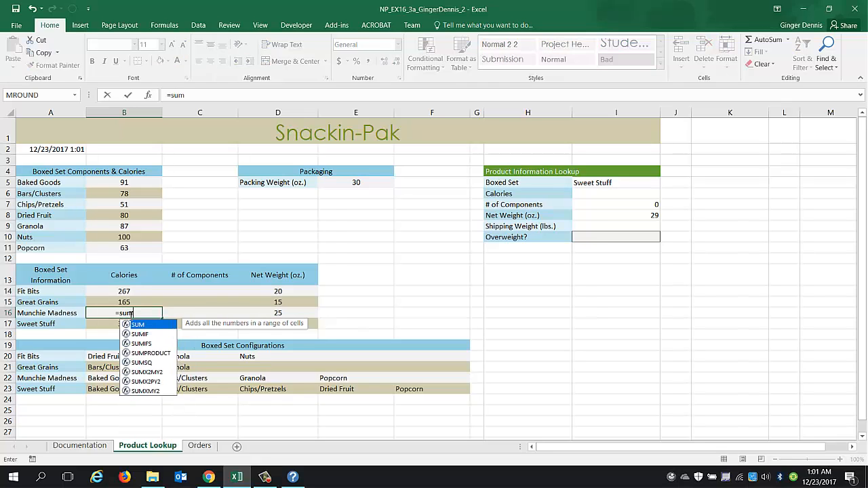
pyautogui.write('(')
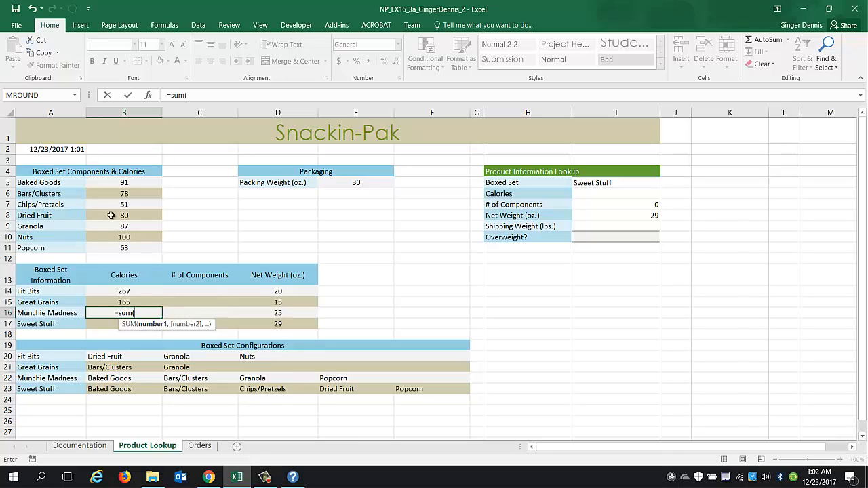
pyautogui.click(122, 183)
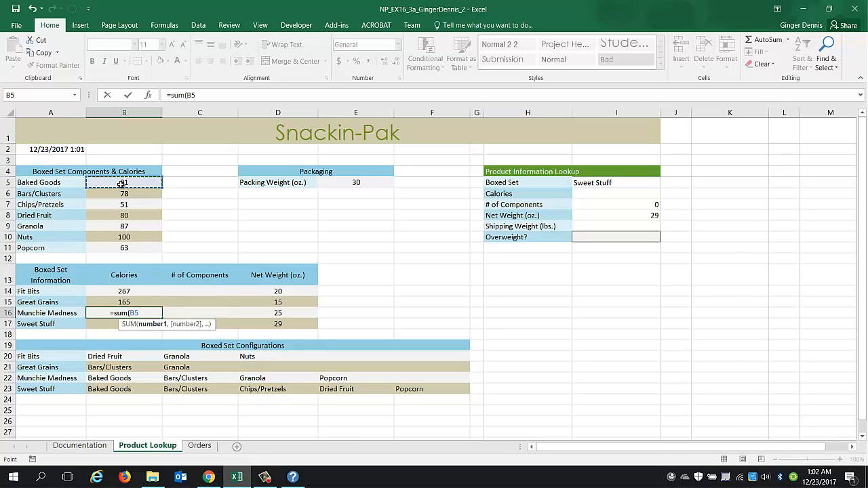
pyautogui.write(',')
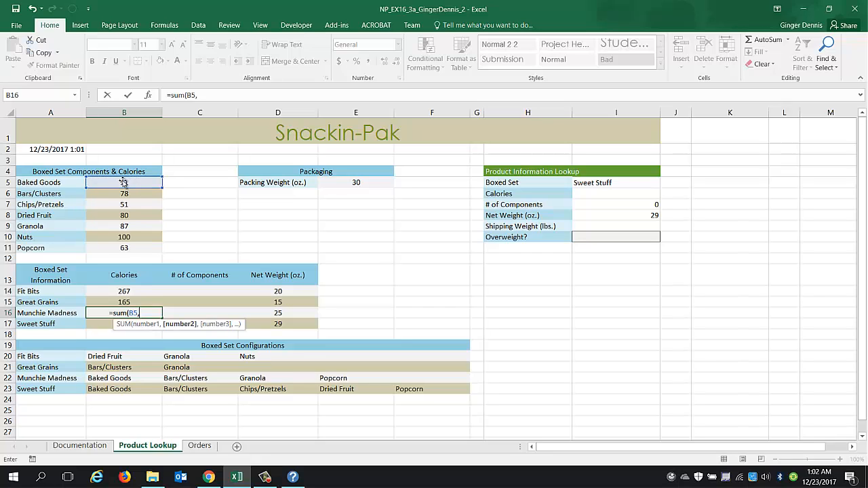
pyautogui.click(119, 195)
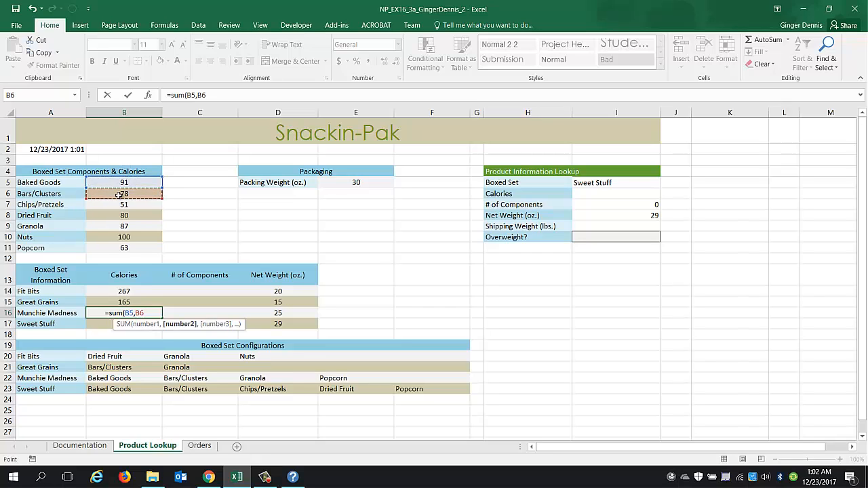
pyautogui.write(',')
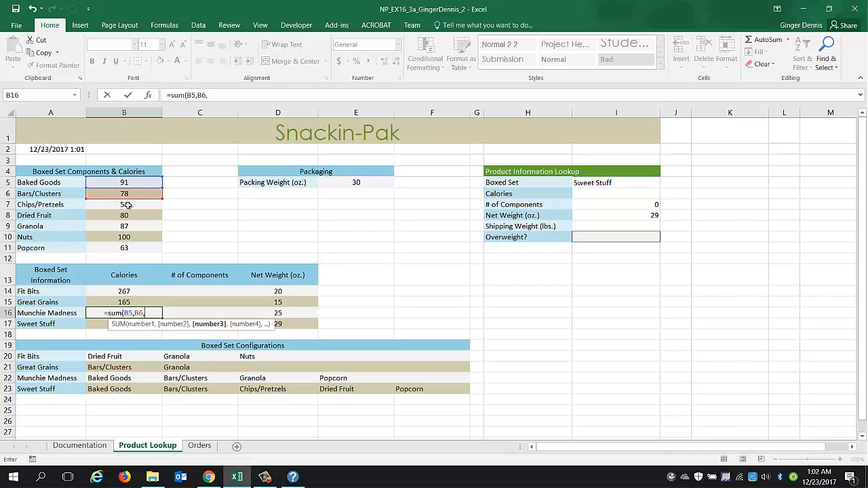
pyautogui.click(123, 227)
pyautogui.write(',')
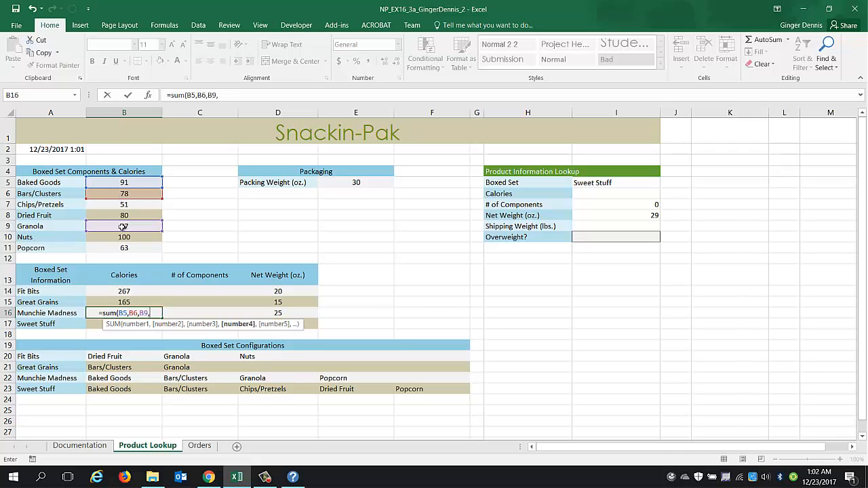
pyautogui.click(124, 249)
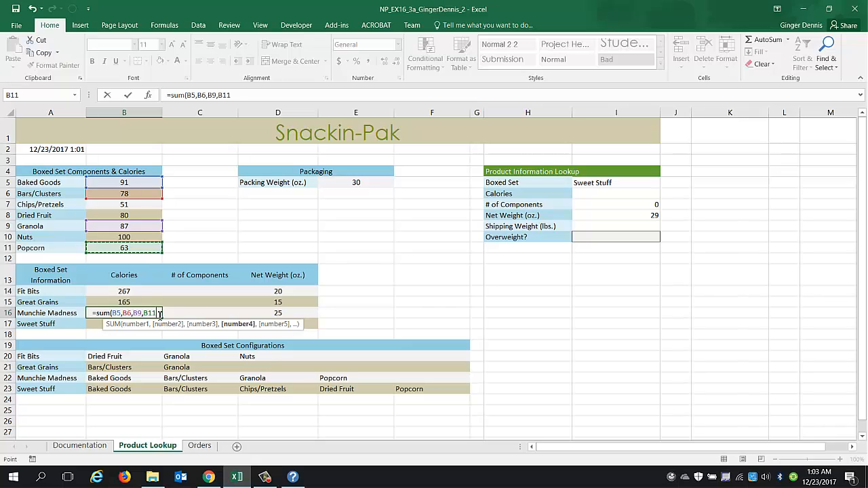
pyautogui.write(')')
pyautogui.press('Return')
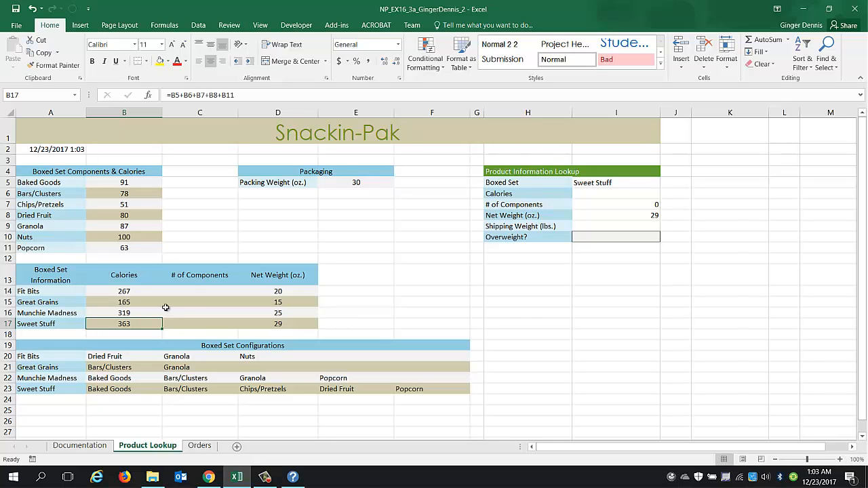
# In C14, enter =COUNTA(B20:F20) for the number of components and fill it down through C17.
pyautogui.click(192, 293)
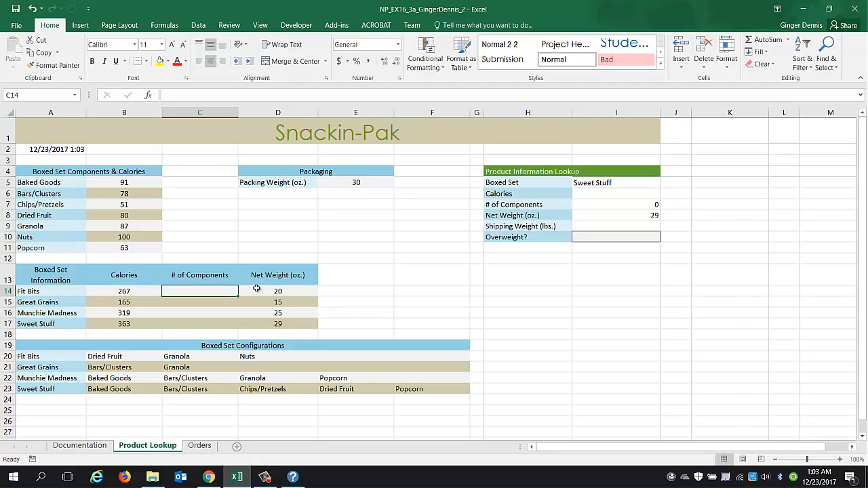
pyautogui.write('=count')
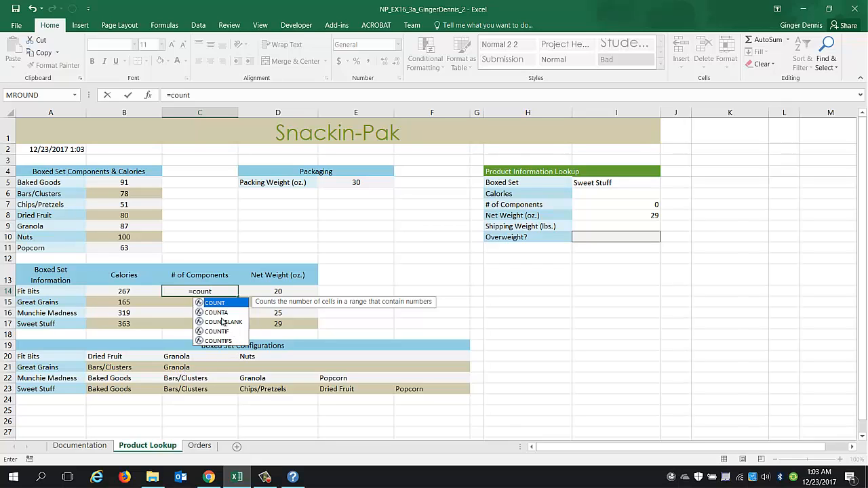
pyautogui.write('a')
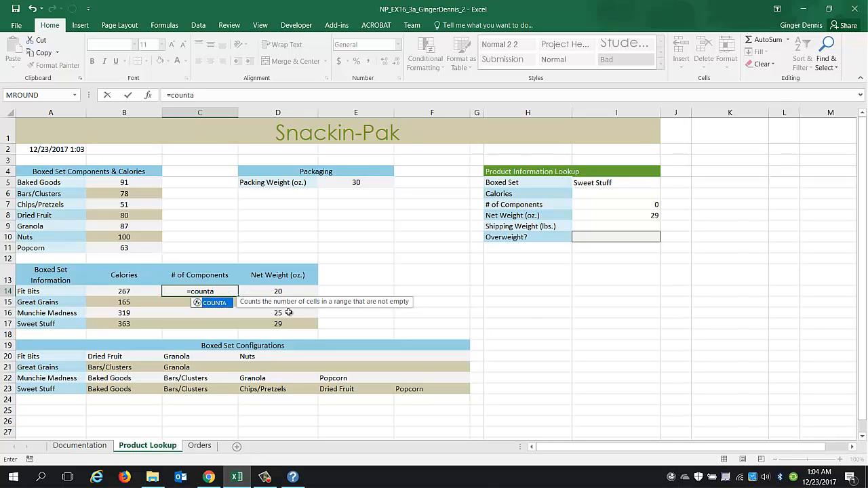
pyautogui.write('(')
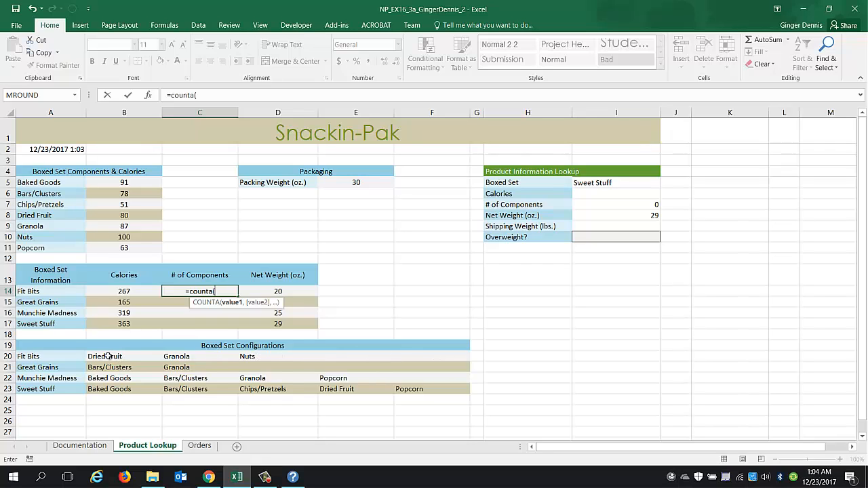
pyautogui.moveTo(108, 356); pyautogui.dragTo(422, 354)
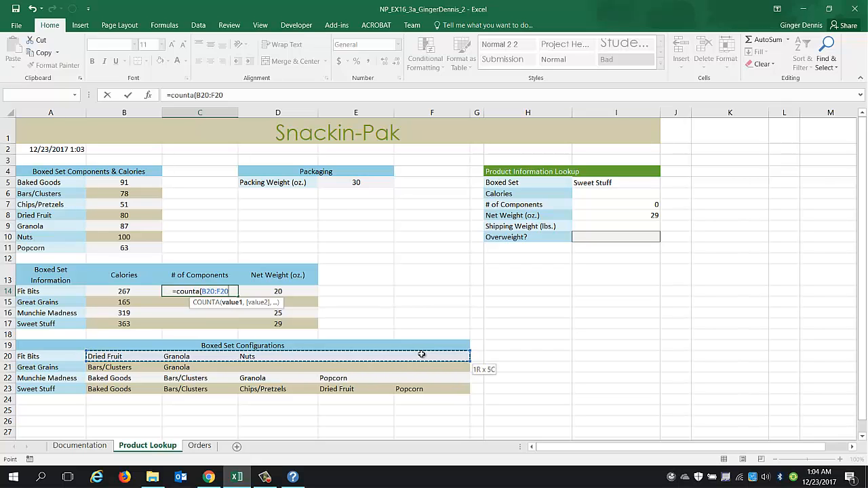
pyautogui.moveTo(422, 354); pyautogui.dragTo(422, 354)
pyautogui.write(')')
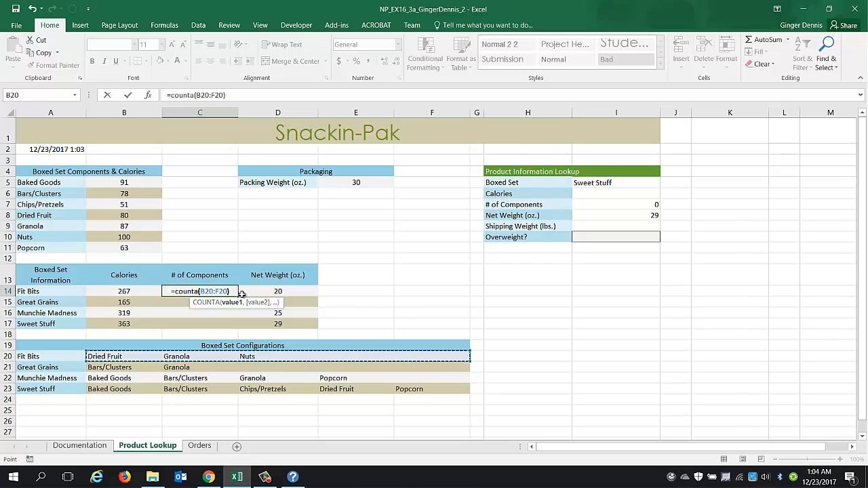
pyautogui.press('Return')
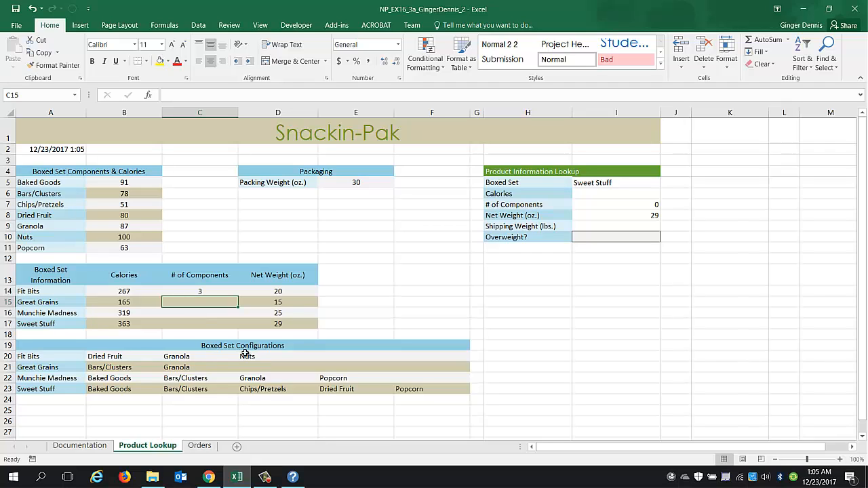
pyautogui.click(205, 292)
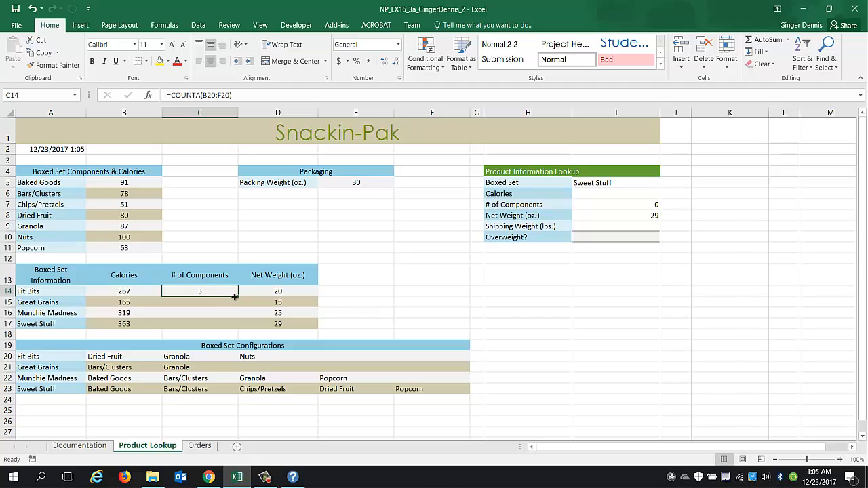
pyautogui.moveTo(238, 297); pyautogui.dragTo(237, 328)
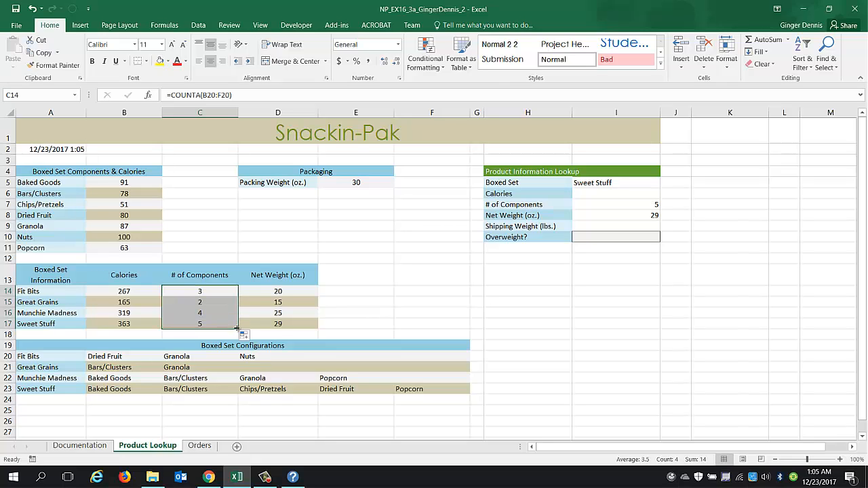
# Change the fill of C14:C17 to Fill Without Formatting so the banded row formatting is kept.
pyautogui.click(248, 335)
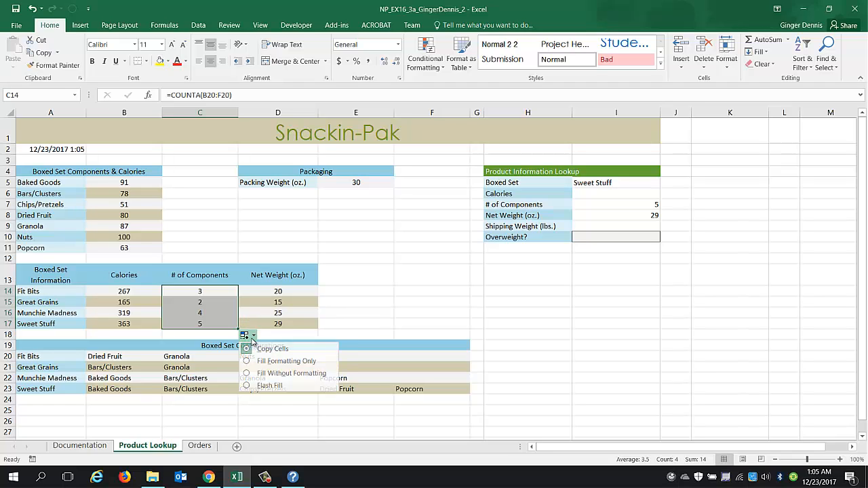
pyautogui.click(265, 374)
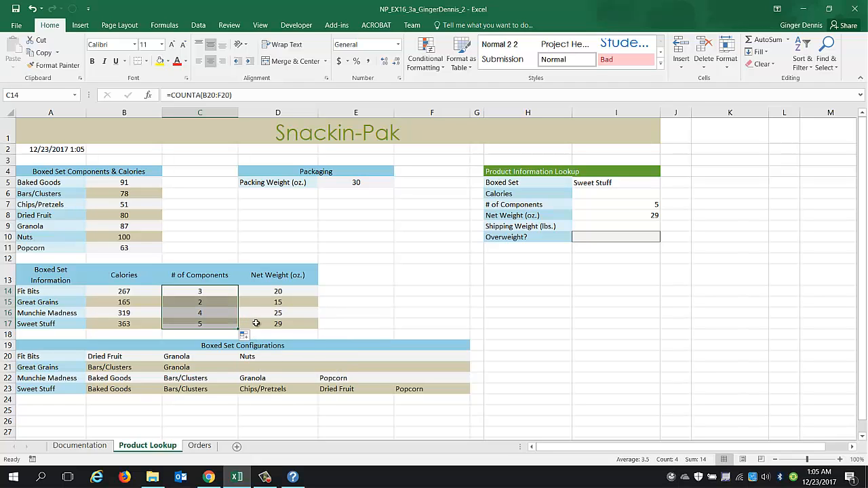
pyautogui.click(202, 302)
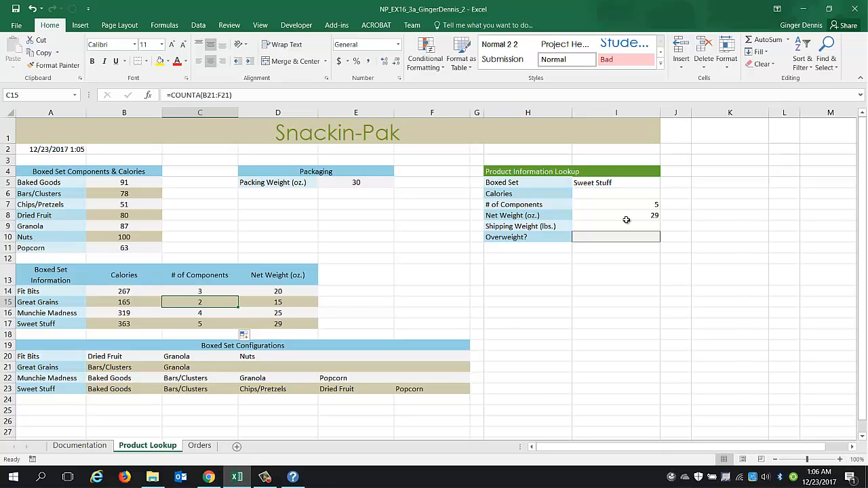
# Apply the Input cell style to the Boxed Set cell I5.
pyautogui.click(638, 185)
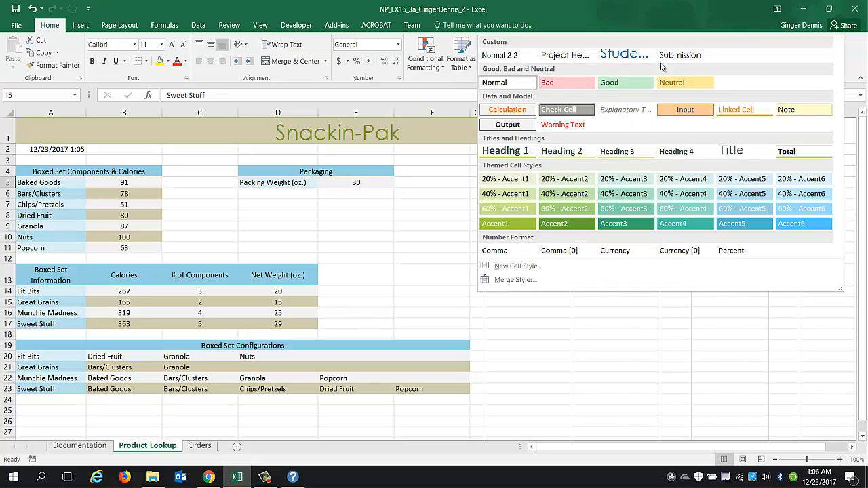
pyautogui.click(660, 63)
pyautogui.click(701, 112)
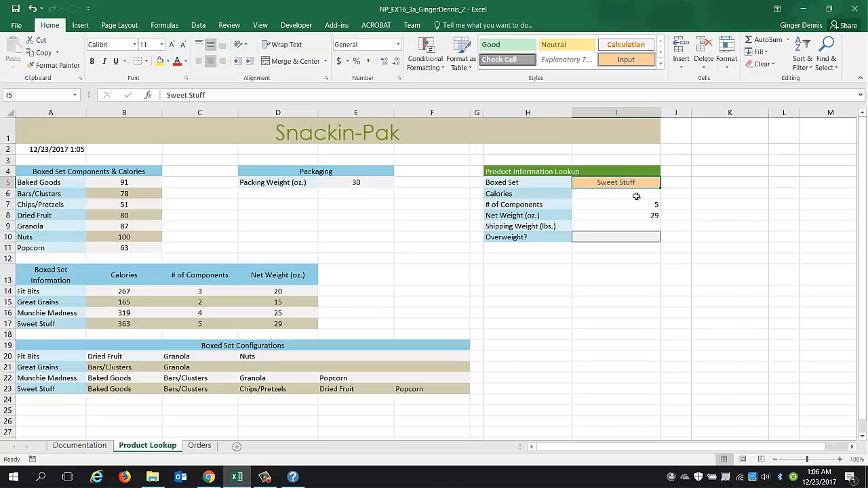
# Apply the Calculation cell style to I6:I8 in the Product Information Lookup.
pyautogui.moveTo(639, 194); pyautogui.dragTo(639, 215)
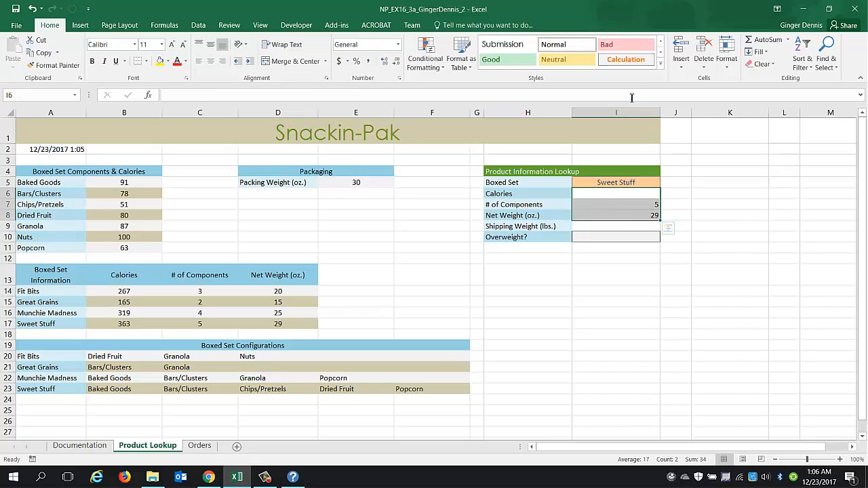
pyautogui.click(662, 64)
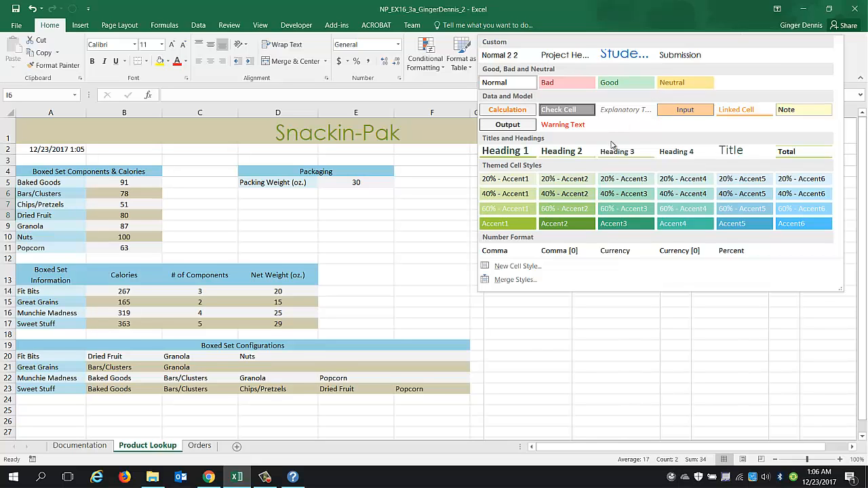
pyautogui.click(513, 127)
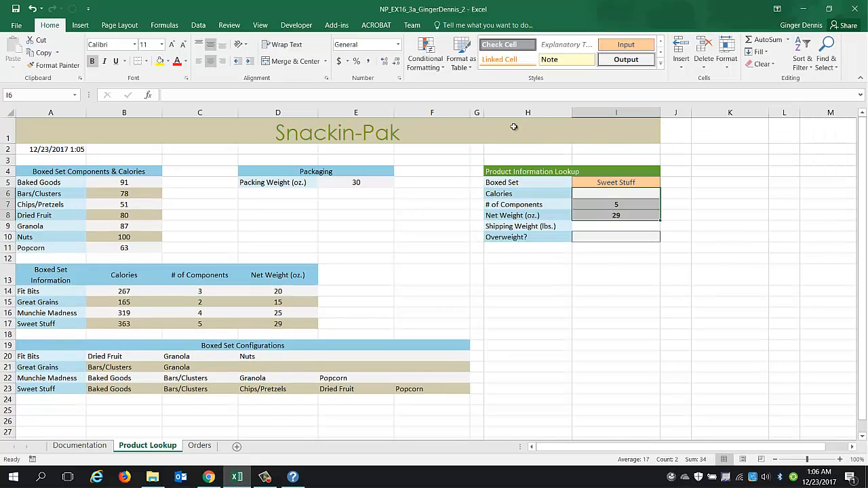
# Apply the Calculation cell style to the Shipping Weight cell I9.
pyautogui.click(643, 226)
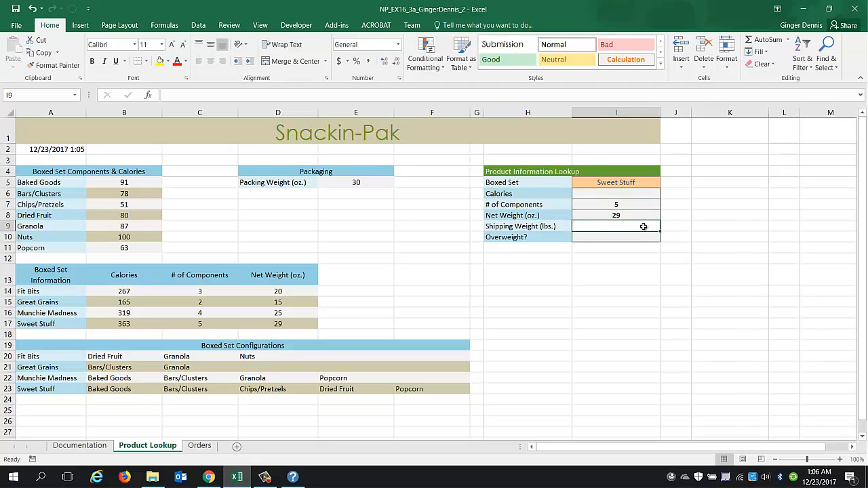
pyautogui.click(626, 60)
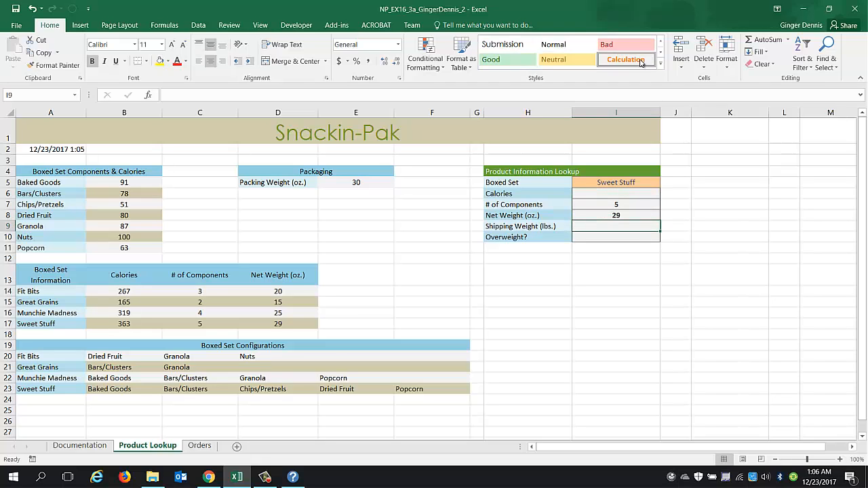
pyautogui.click(637, 236)
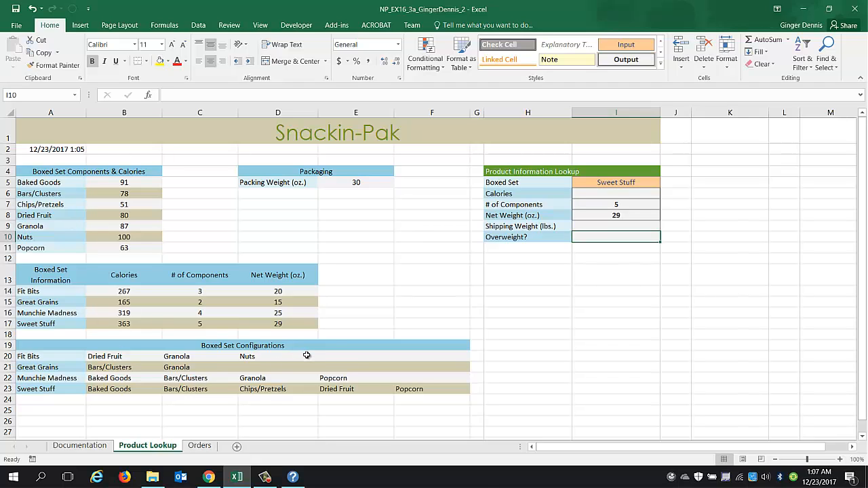
pyautogui.click(611, 183)
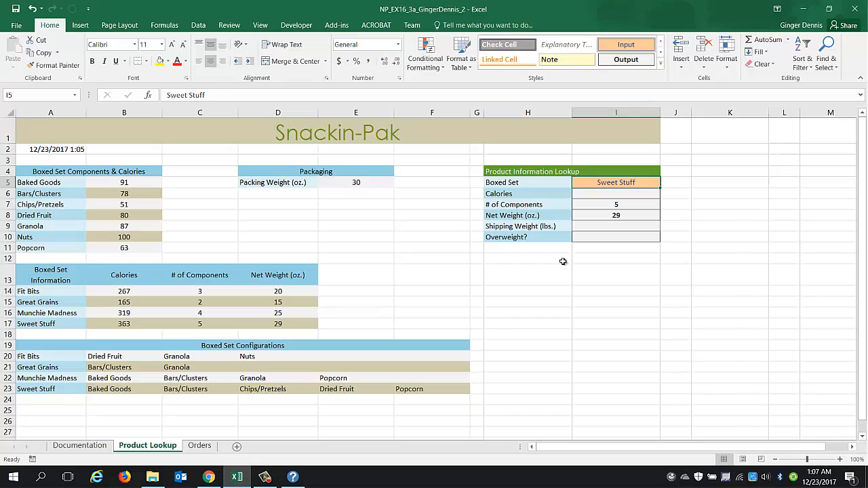
# In the Calories cell I6, insert a VLOOKUP function chosen from the Lookup & Reference category.
pyautogui.click(607, 195)
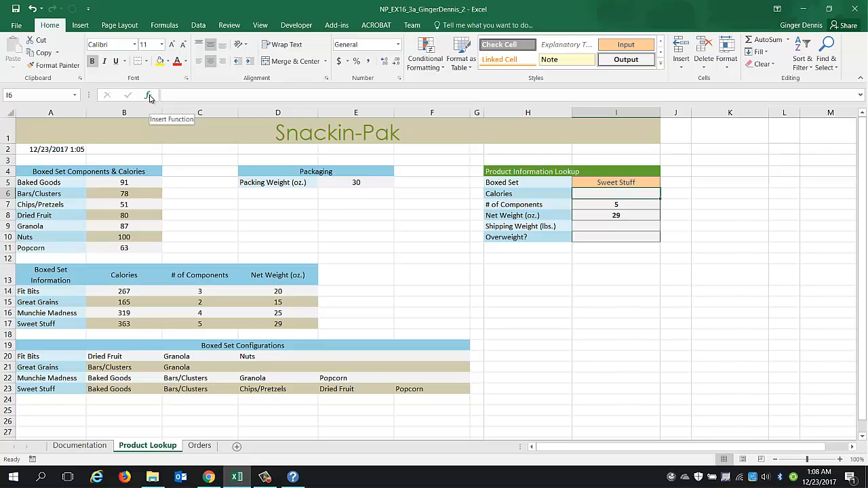
pyautogui.click(148, 97)
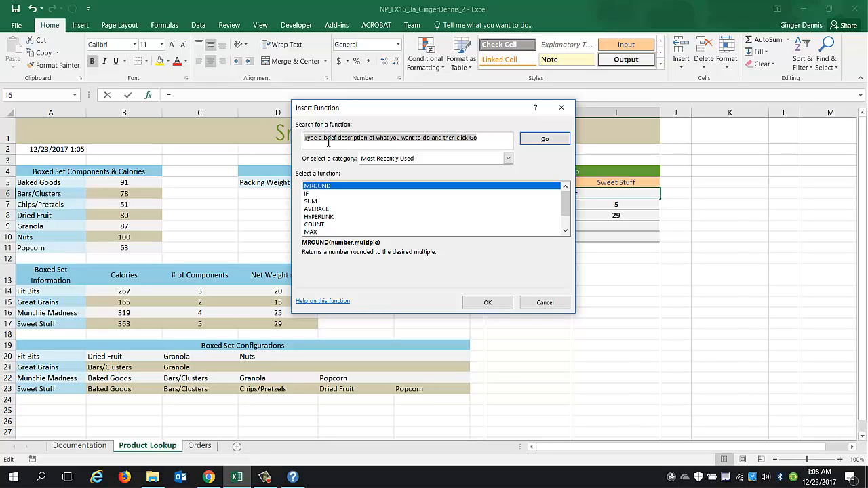
pyautogui.click(385, 161)
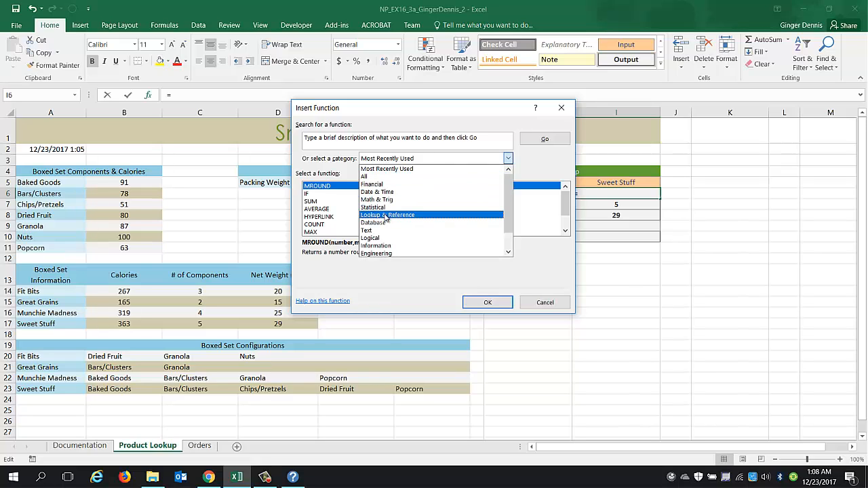
pyautogui.click(378, 215)
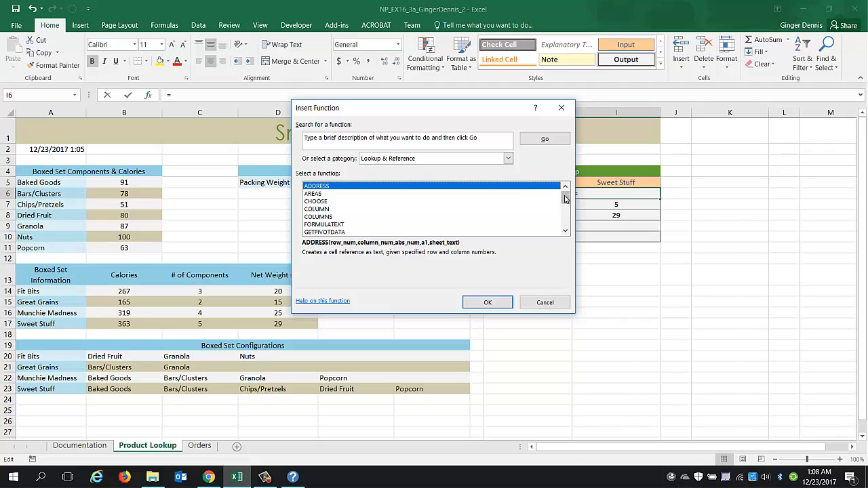
pyautogui.moveTo(565, 196); pyautogui.dragTo(566, 221)
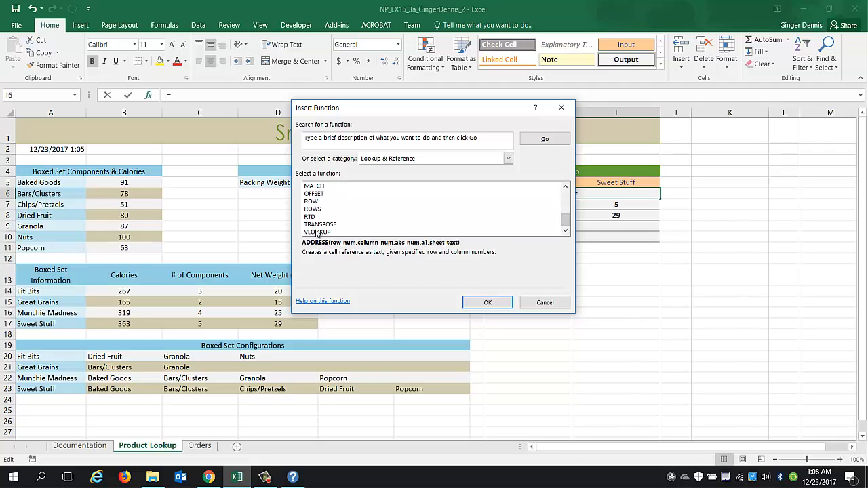
pyautogui.click(317, 232)
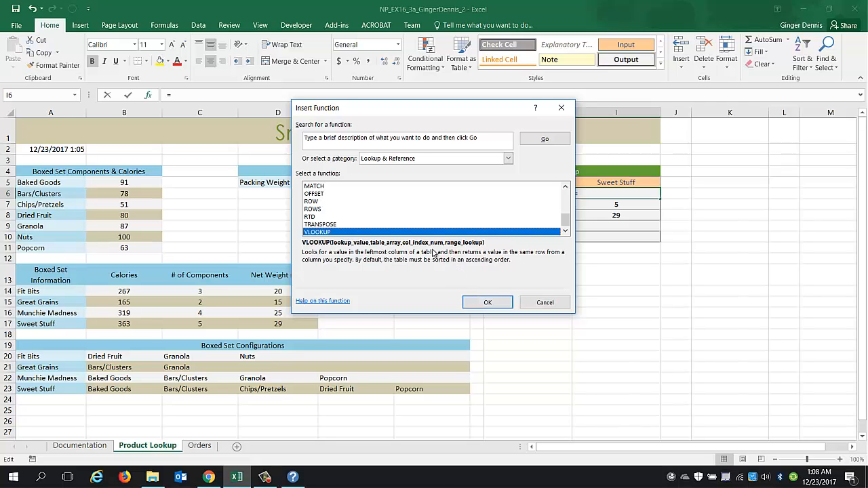
pyautogui.click(486, 304)
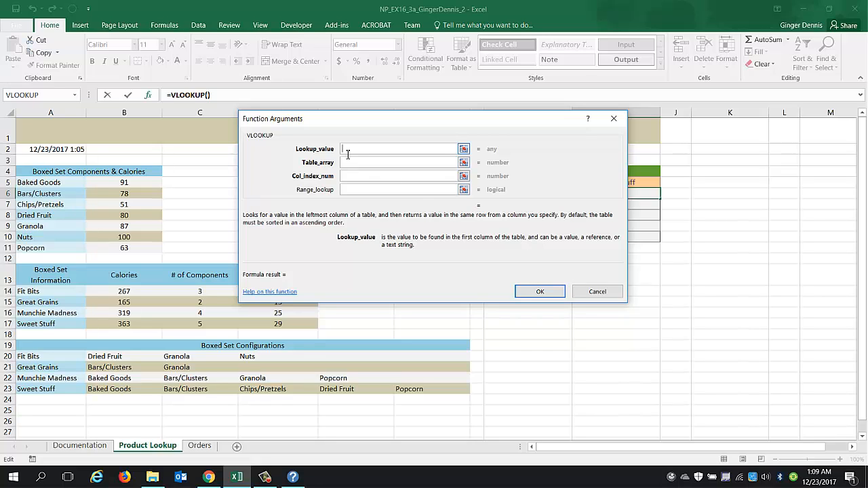
# Set the VLOOKUP lookup value to I5.
pyautogui.moveTo(393, 121); pyautogui.dragTo(383, 118)
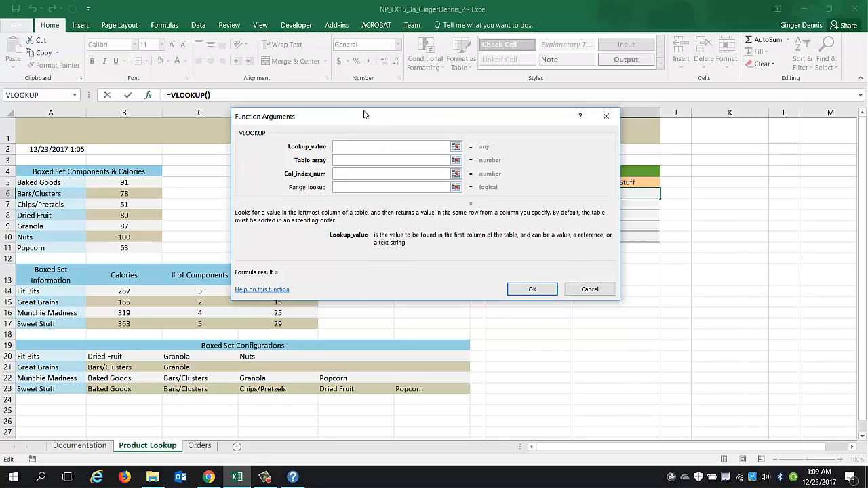
pyautogui.moveTo(331, 119); pyautogui.dragTo(191, 99)
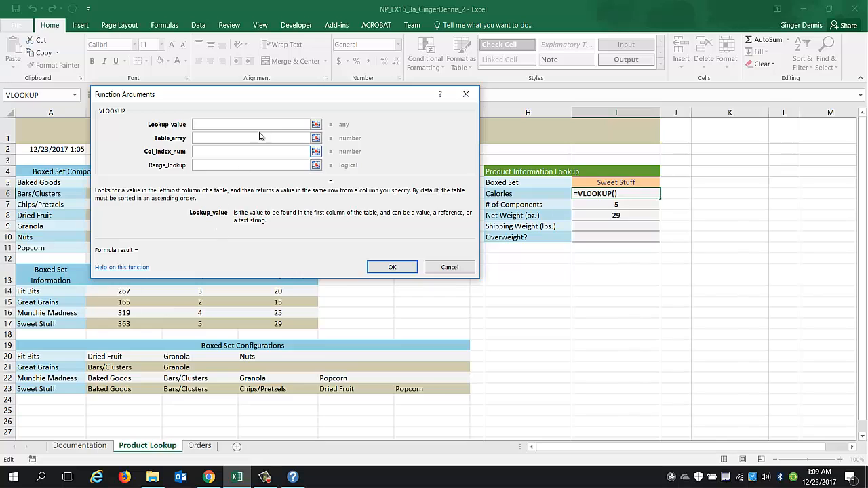
pyautogui.click(610, 184)
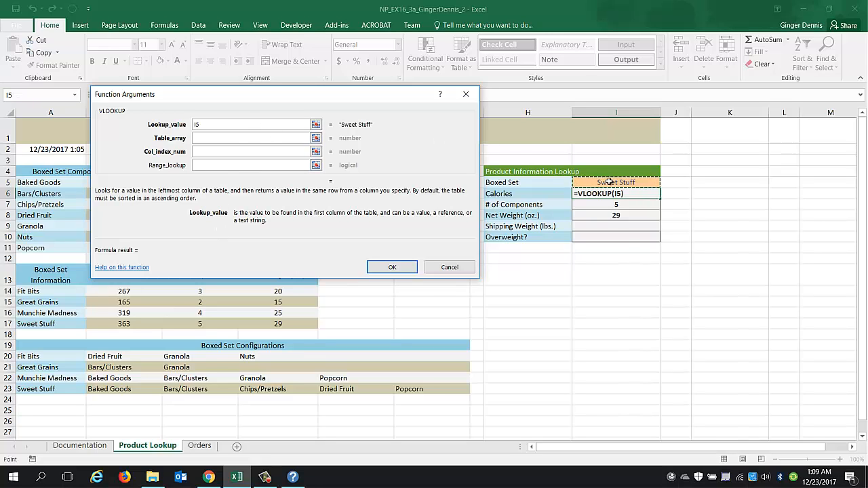
pyautogui.click(206, 138)
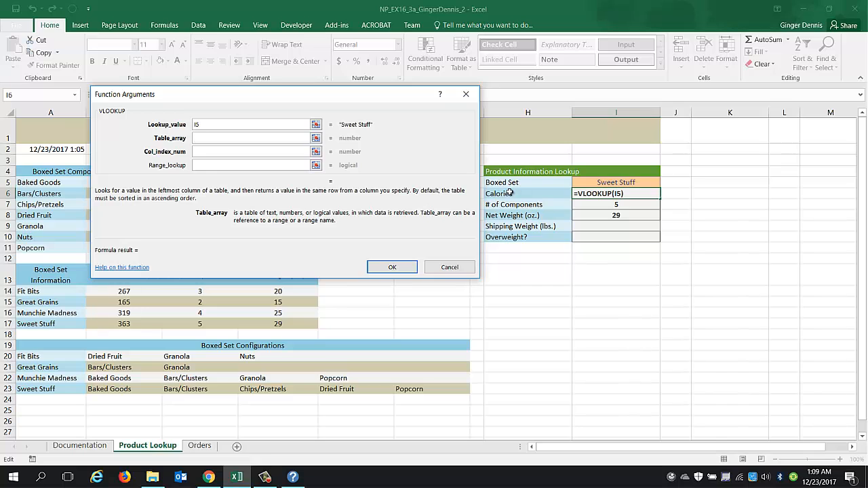
pyautogui.moveTo(369, 96); pyautogui.dragTo(363, 73)
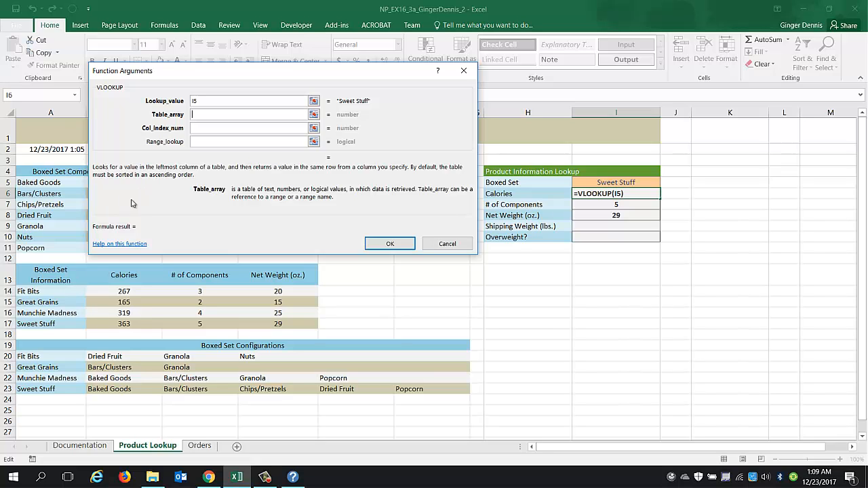
pyautogui.moveTo(66, 292); pyautogui.dragTo(269, 325)
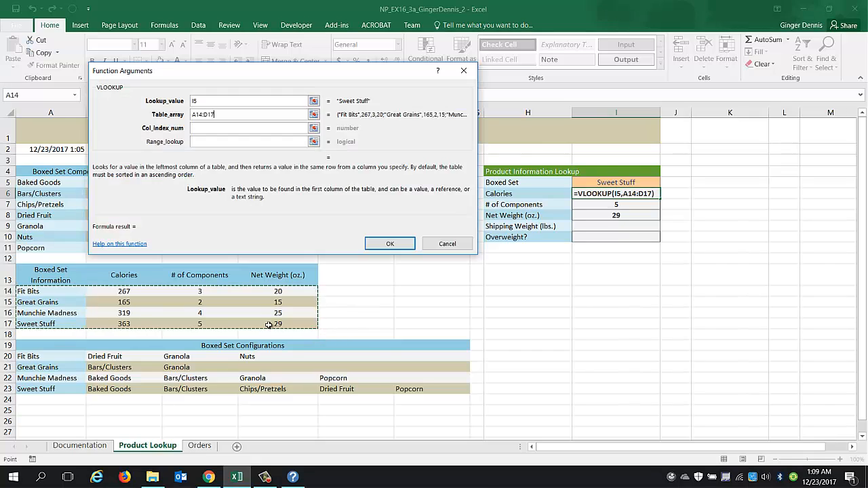
pyautogui.click(269, 325)
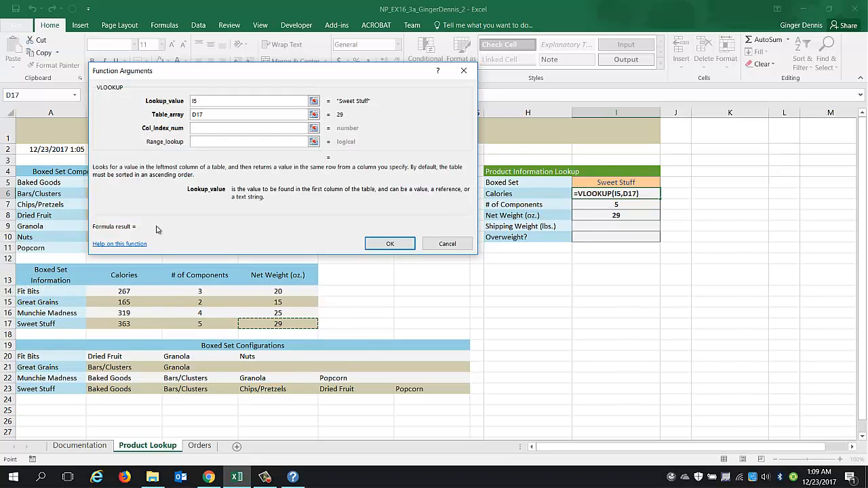
pyautogui.press('BackSpace')
pyautogui.press('BackSpace')
pyautogui.press('BackSpace')
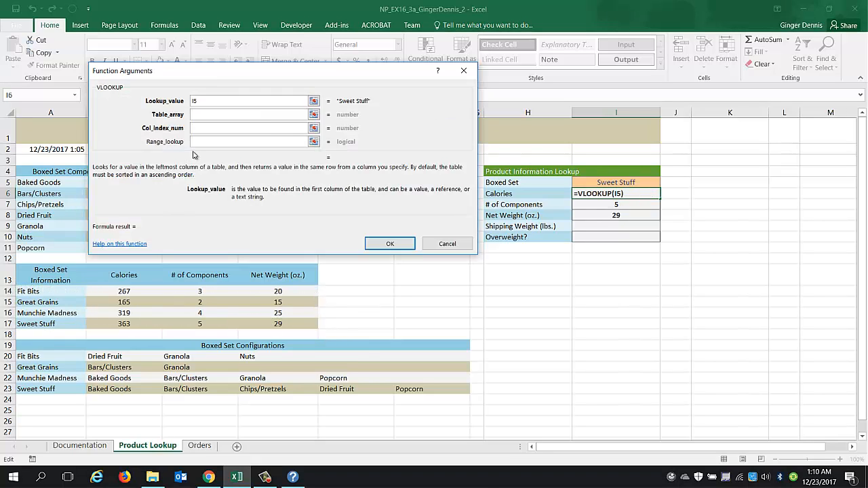
# Finish the VLOOKUP with table array A14:D17, column index 2 and range lookup FALSE.
pyautogui.moveTo(41, 293); pyautogui.dragTo(275, 324)
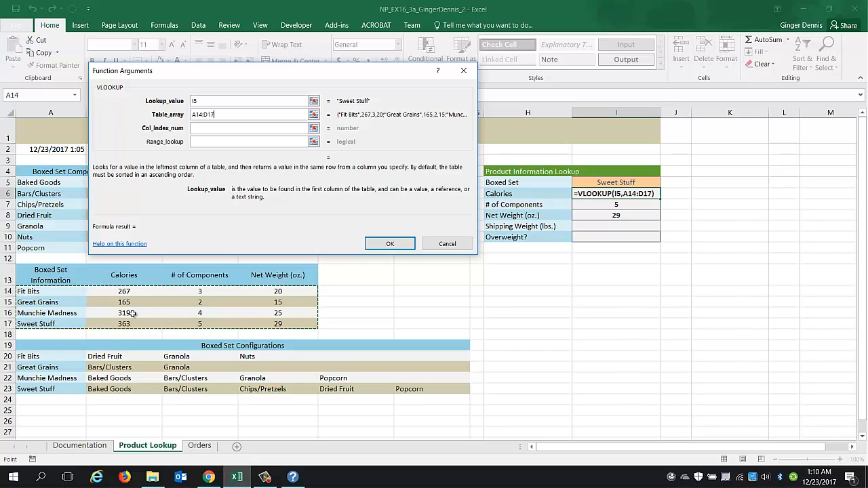
pyautogui.click(204, 128)
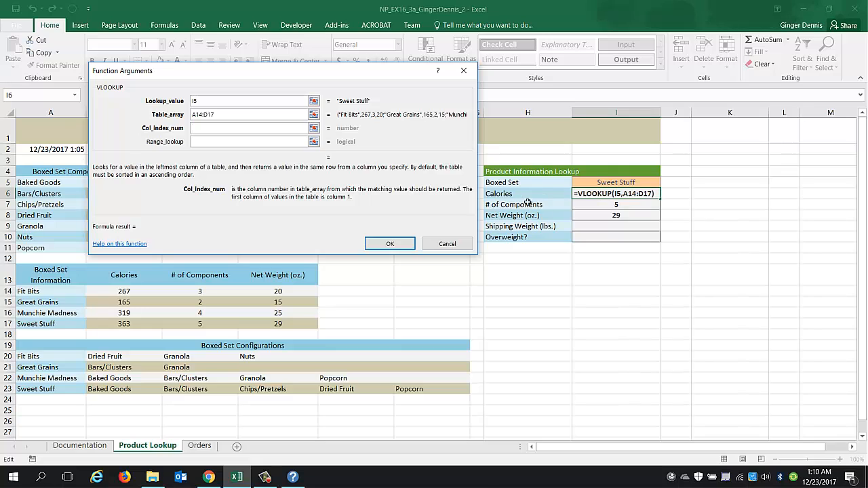
pyautogui.click(221, 129)
pyautogui.write('2')
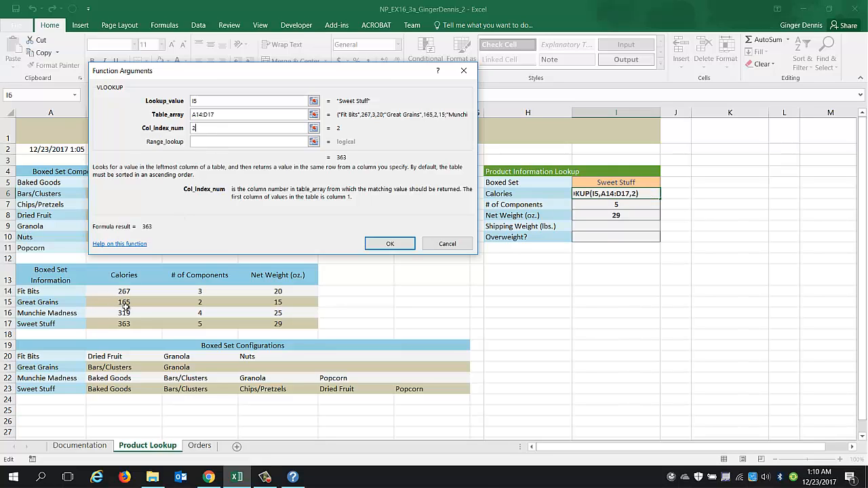
pyautogui.click(211, 144)
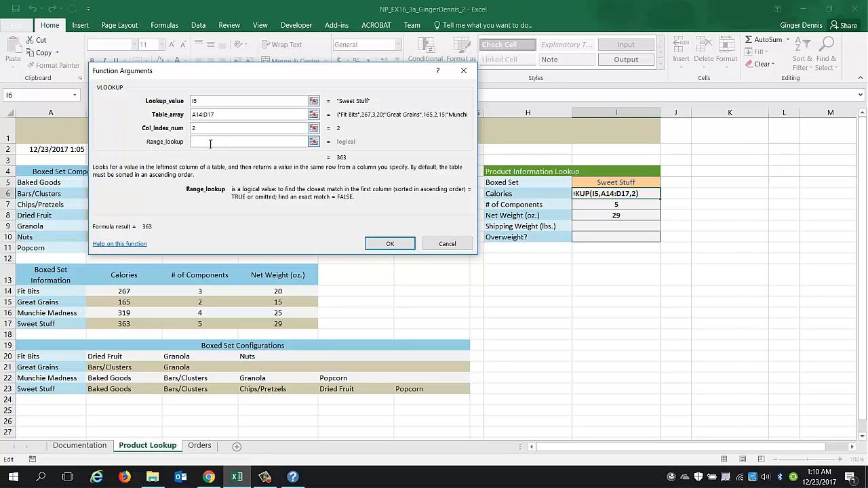
pyautogui.write('FALSE')
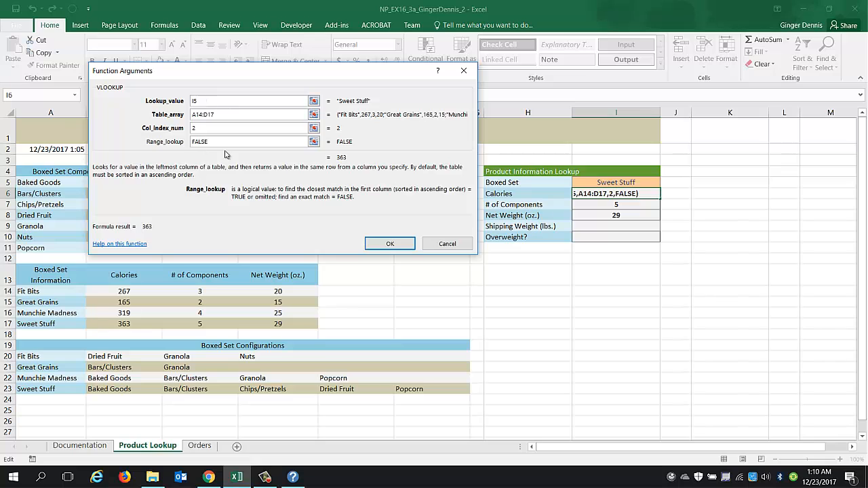
pyautogui.click(390, 243)
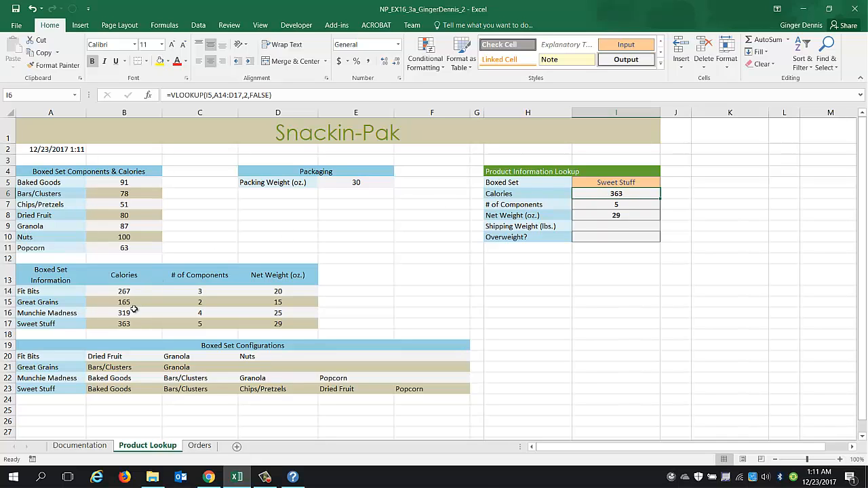
# Change the Boxed Set value in I5 to Fit Bits to test the lookup formulas.
pyautogui.click(603, 185)
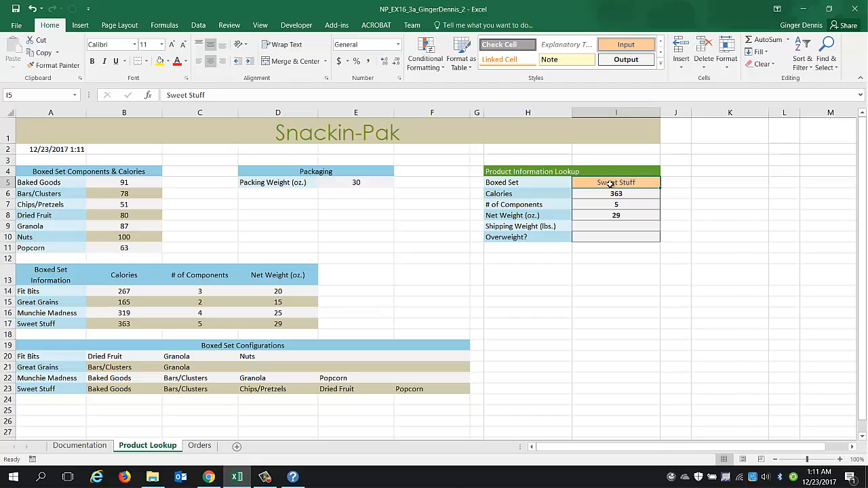
pyautogui.write('Fit Bits')
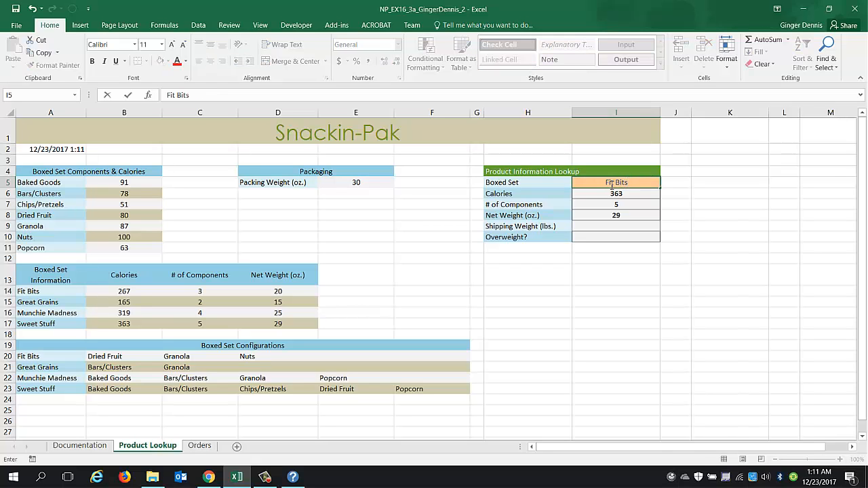
pyautogui.press('Return')
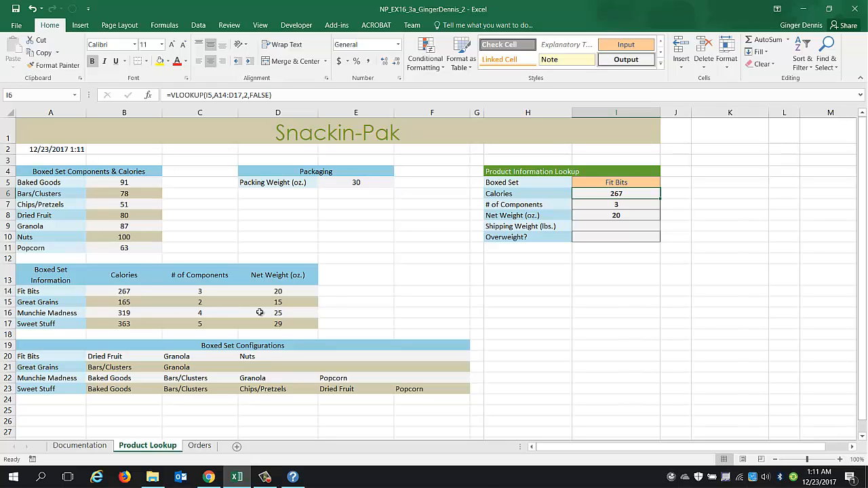
# Set the Boxed Set value in I5 back to Sweet Stuff.
pyautogui.click(600, 182)
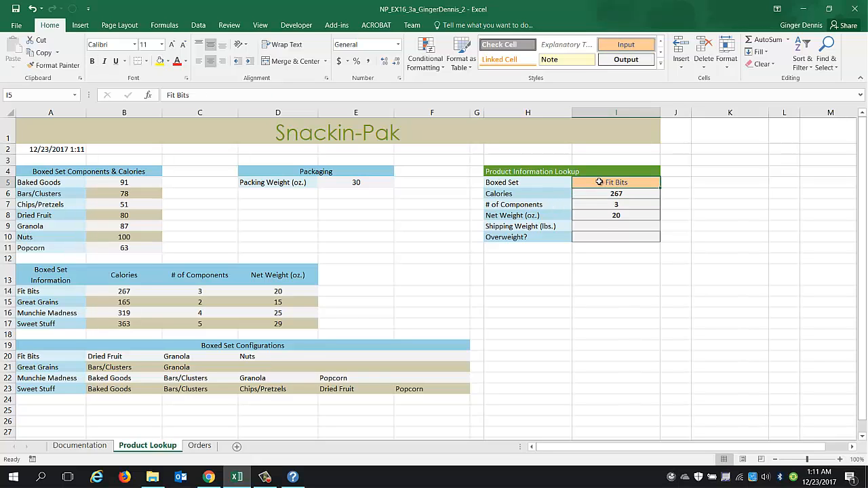
pyautogui.write('Sweet S')
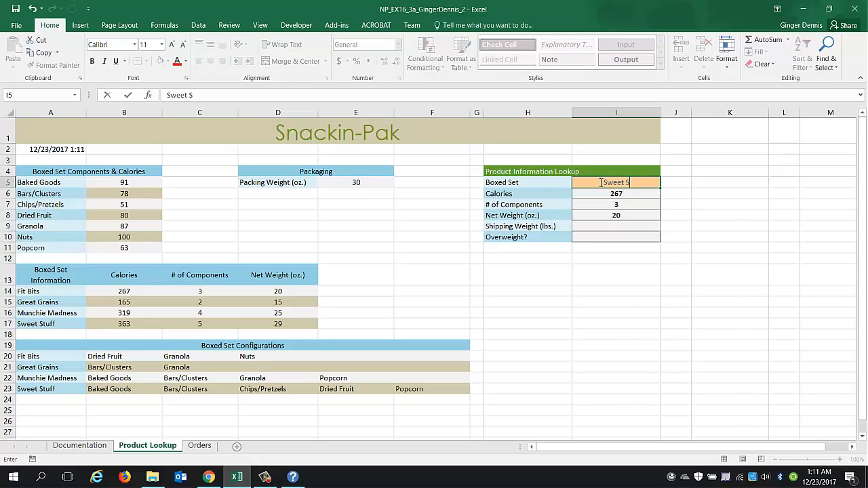
pyautogui.write('tuff')
pyautogui.press('Return')
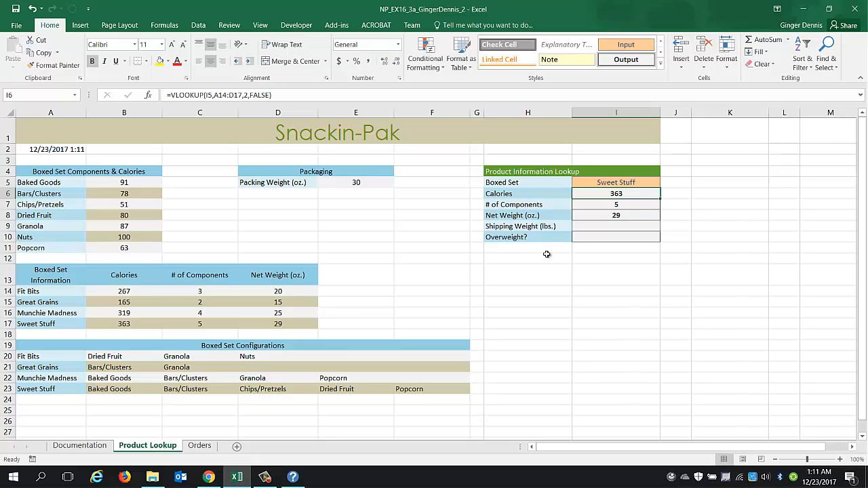
# In the Shipping Weight cell I9, enter the formula =(I8+E5)/16 to convert net plus packing weight to pounds.
pyautogui.click(611, 228)
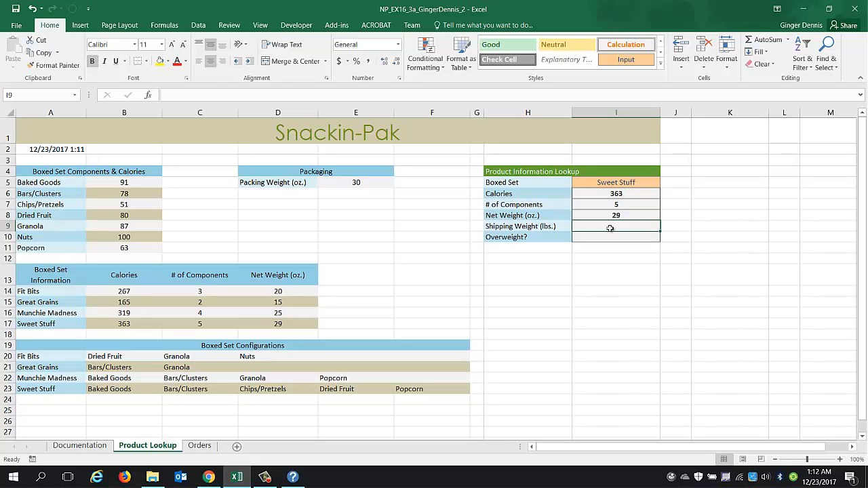
pyautogui.write('=')
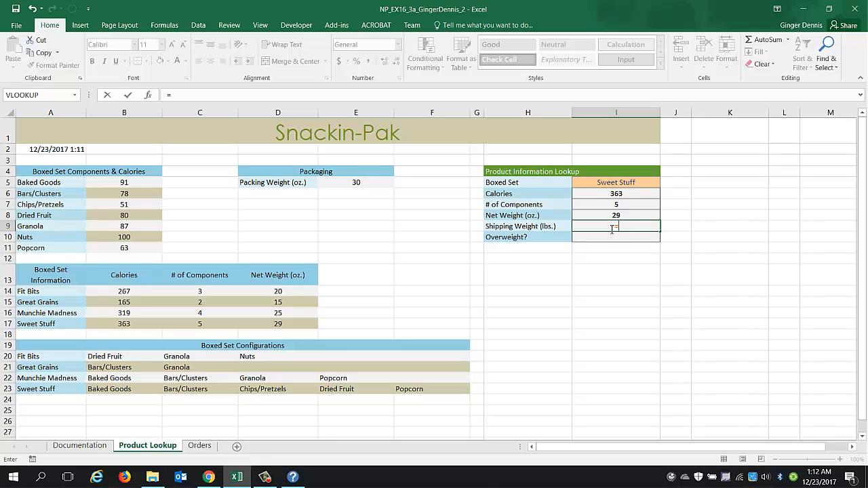
pyautogui.write('i8')
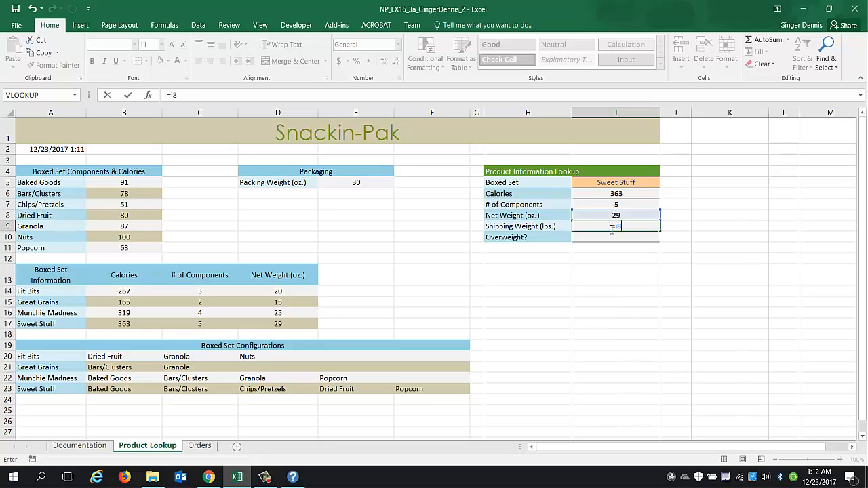
pyautogui.write('+e5')
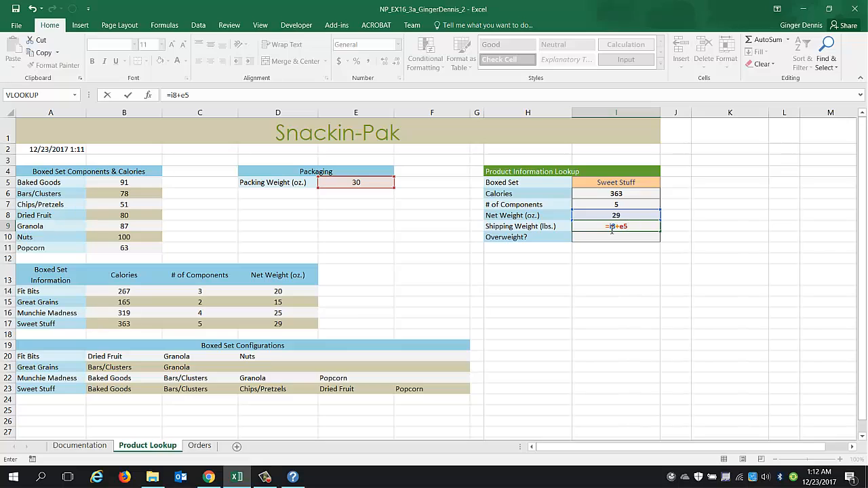
pyautogui.write('/16')
pyautogui.click(172, 95)
pyautogui.write('(')
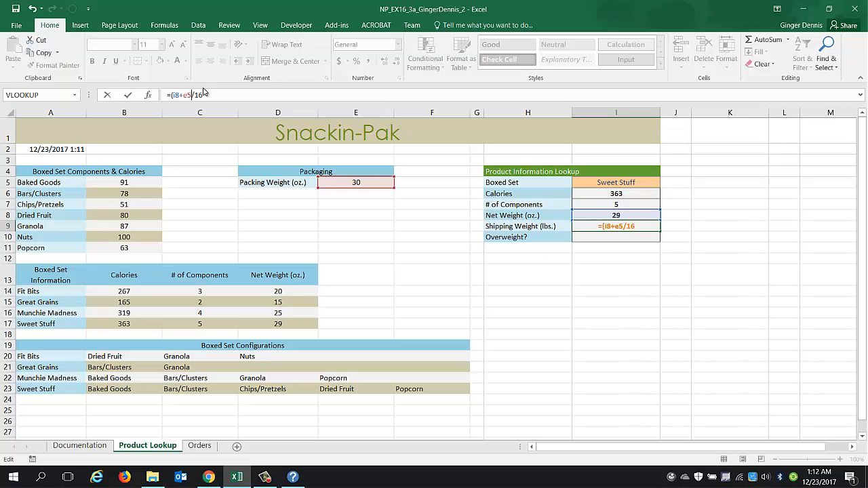
pyautogui.write(')')
pyautogui.press('Return')
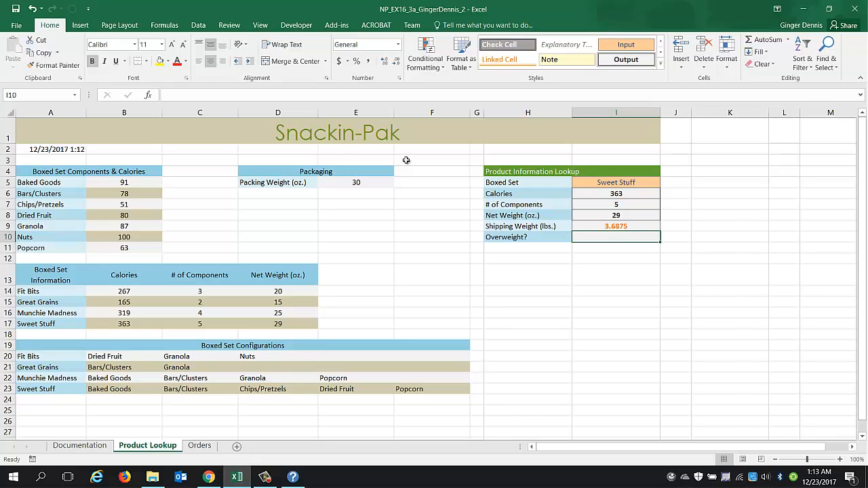
# In the Overweight? cell I10, insert an IF function testing I9>3 that returns "Yes" if true and "No" otherwise.
pyautogui.click(149, 97)
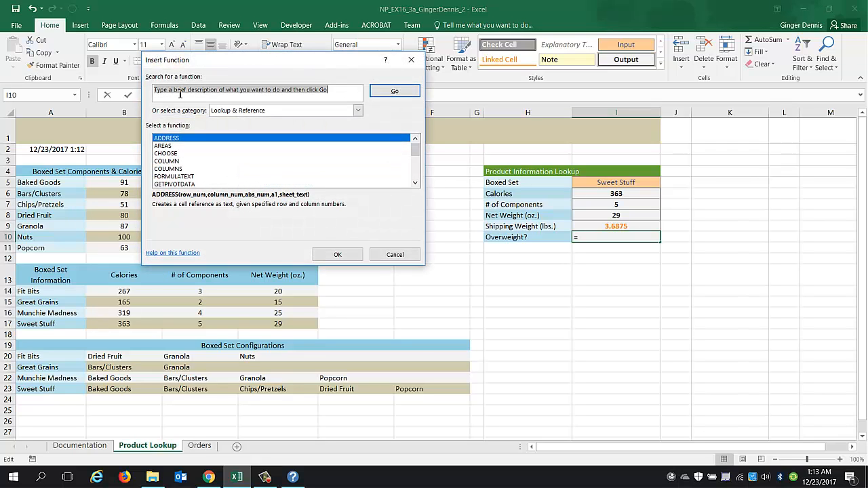
pyautogui.write('if')
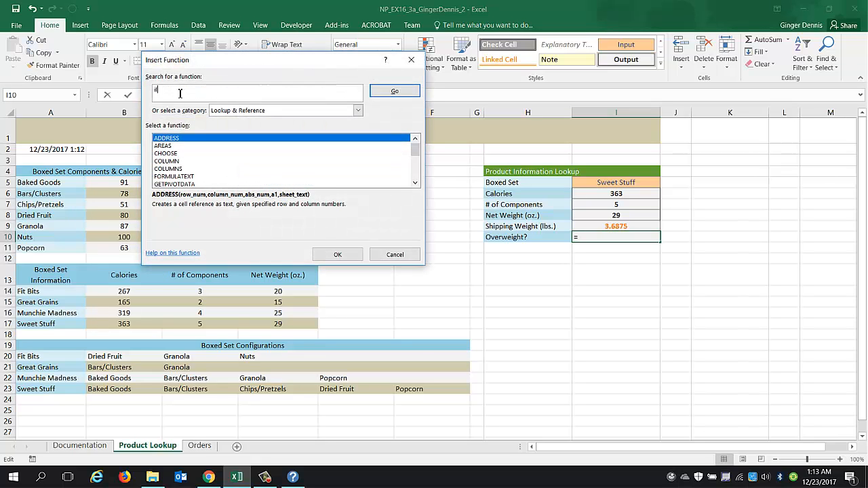
pyautogui.click(395, 91)
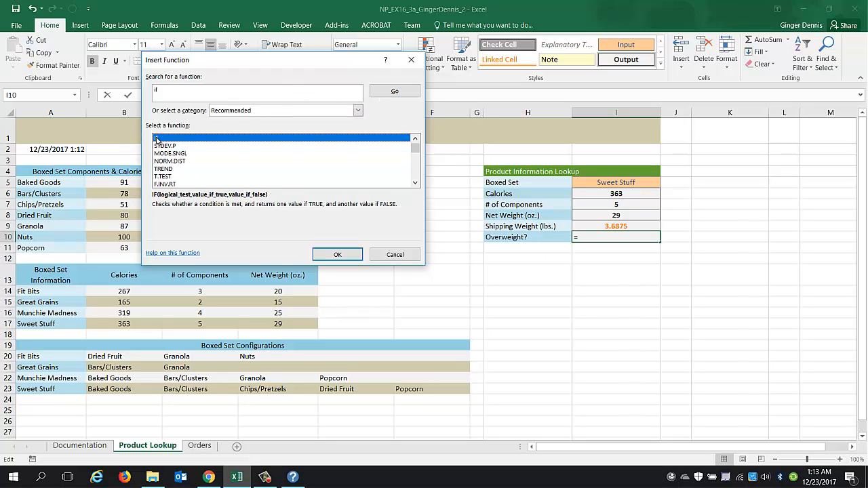
pyautogui.click(337, 255)
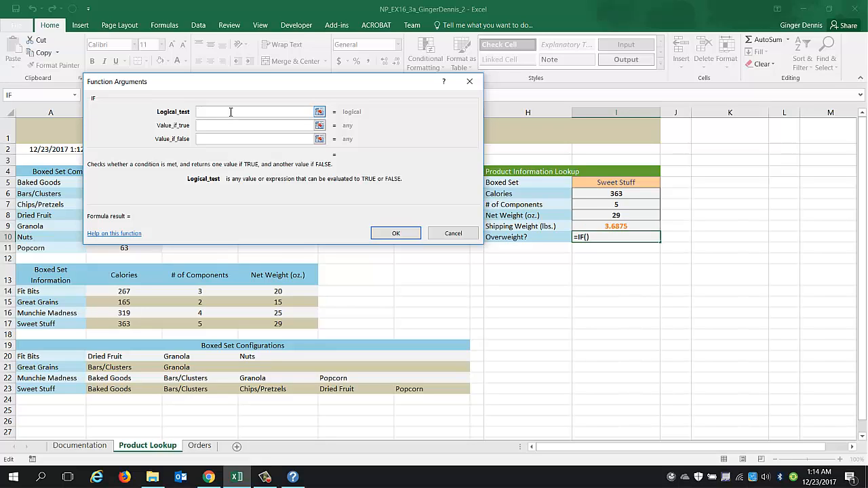
pyautogui.write('i9>3')
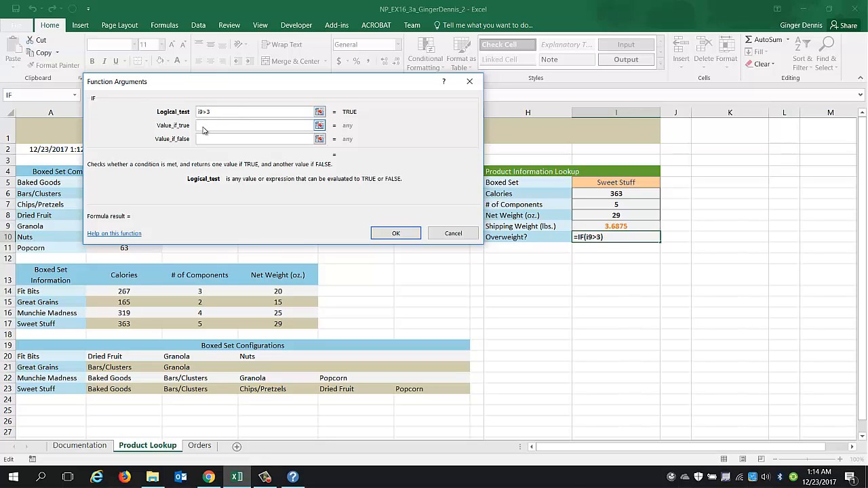
pyautogui.click(205, 126)
pyautogui.write('Yes')
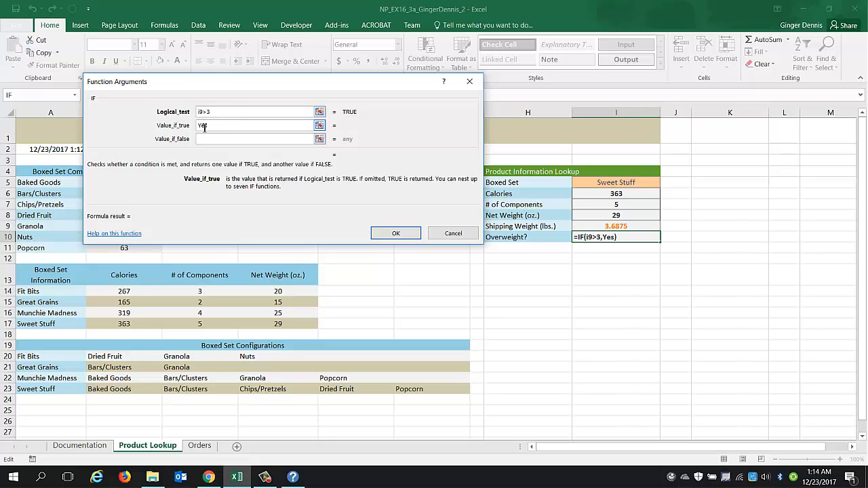
pyautogui.press('Tab')
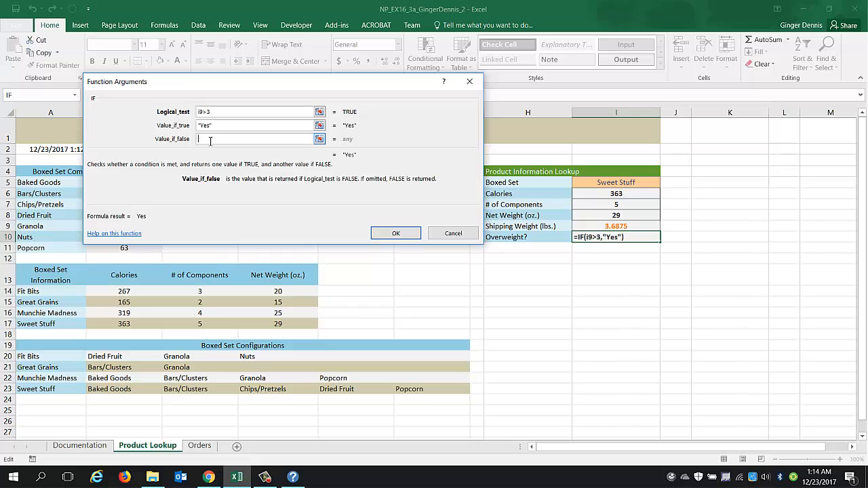
pyautogui.write('No')
pyautogui.click(215, 128)
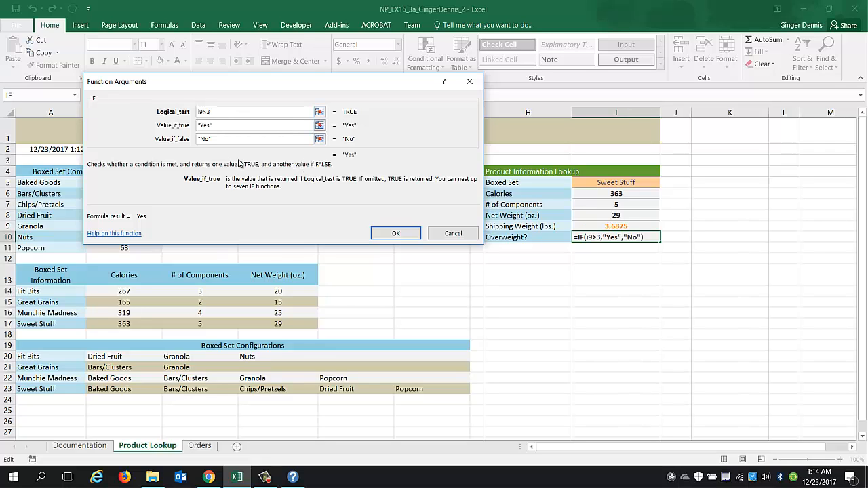
pyautogui.click(392, 234)
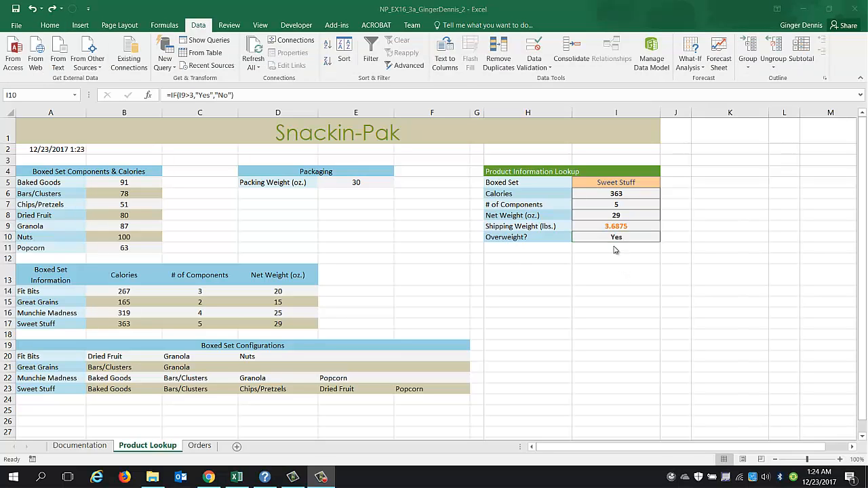
# Review the formulas in the Product Information Lookup cells and the packing weight cell E5.
pyautogui.click(617, 210)
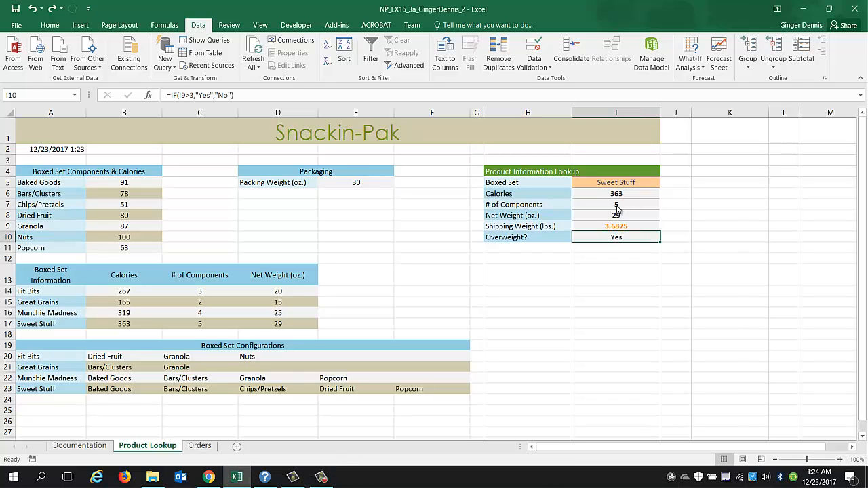
pyautogui.click(618, 206)
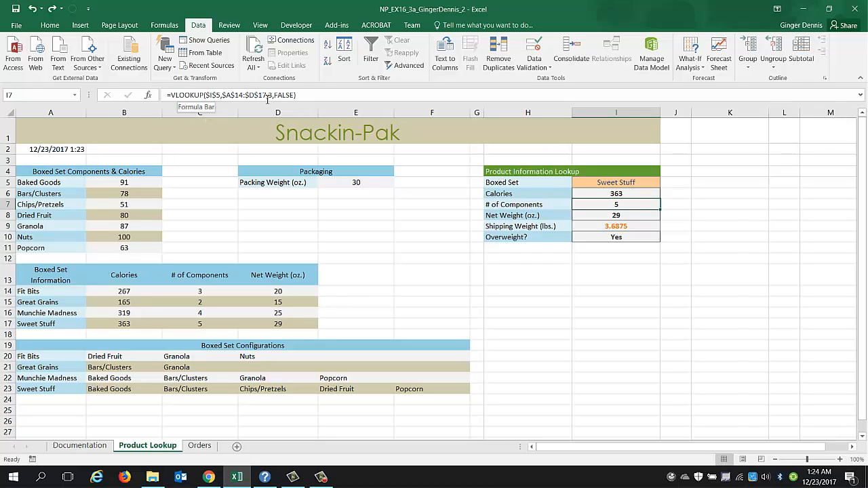
pyautogui.click(270, 95)
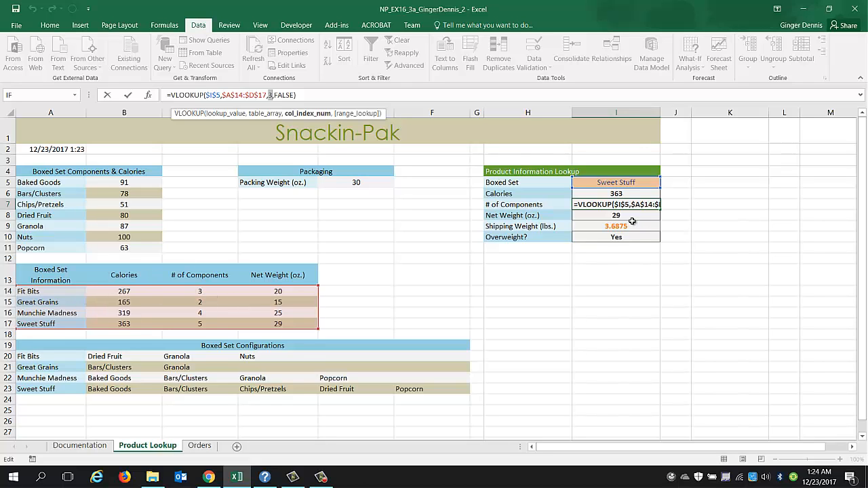
pyautogui.hotkey('ctrl', 'Return')
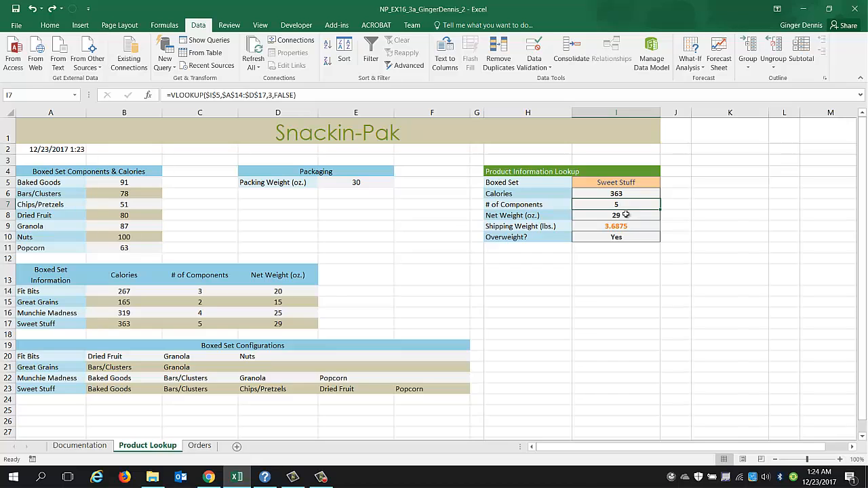
pyautogui.click(626, 215)
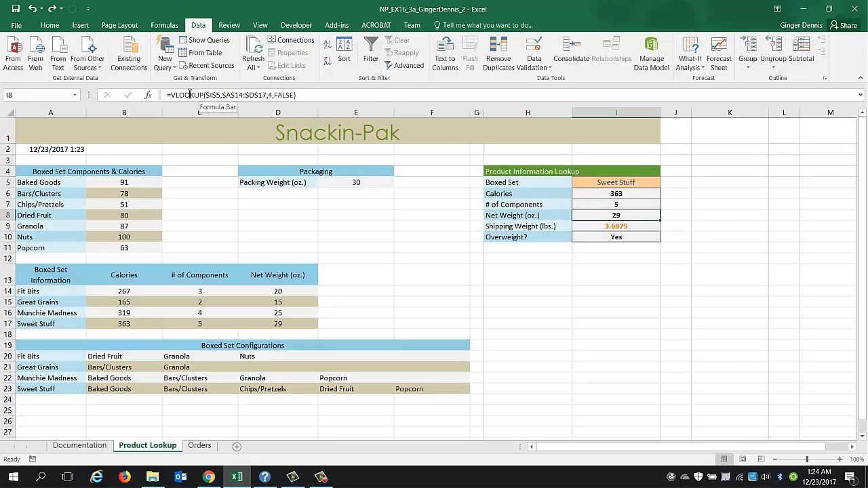
pyautogui.click(270, 95)
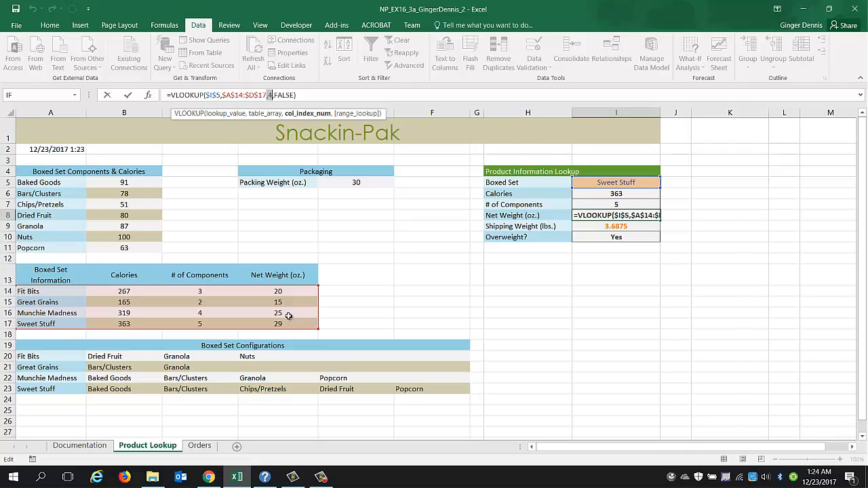
pyautogui.hotkey('ctrl', 'Return')
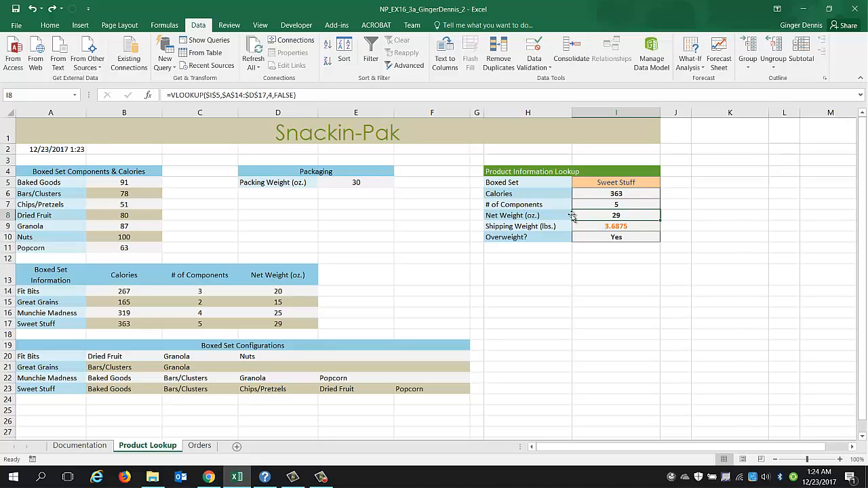
pyautogui.click(615, 228)
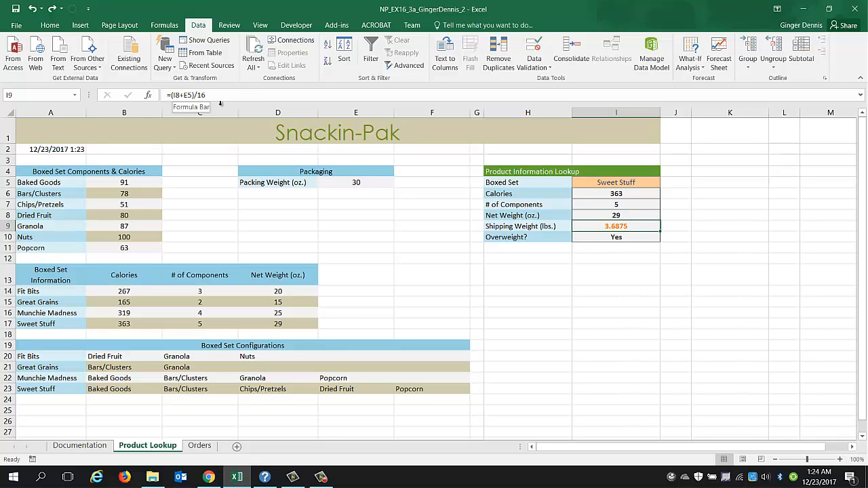
pyautogui.click(357, 183)
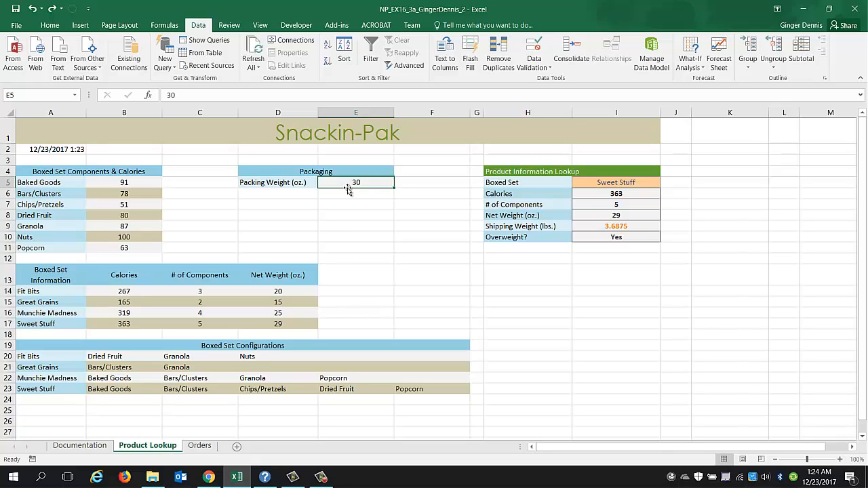
pyautogui.click(631, 228)
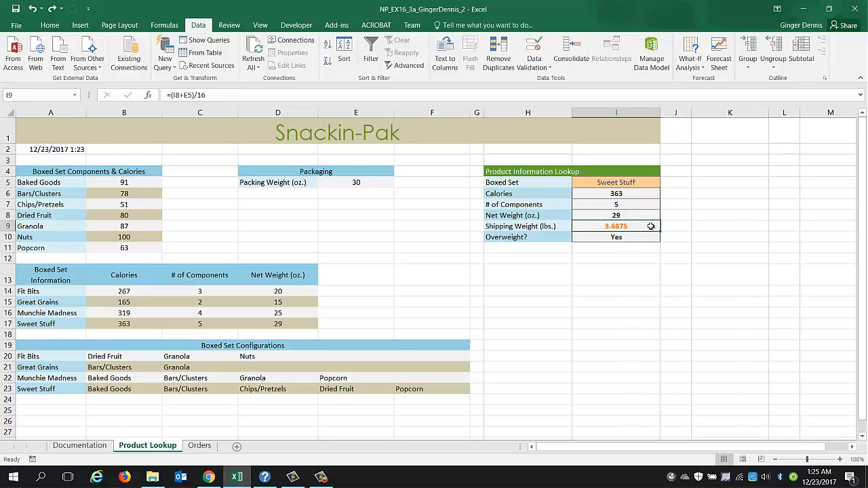
pyautogui.click(624, 237)
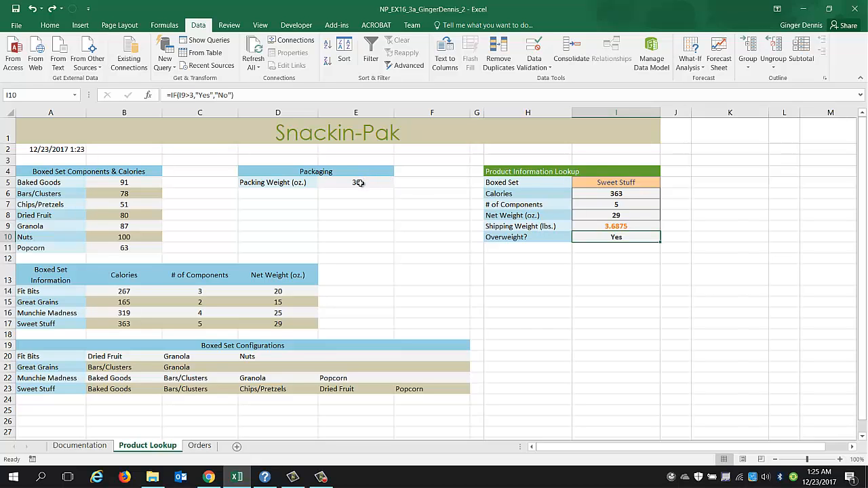
# Test packing weights of 20 and 15 ounces in E5 against the Overweight result.
pyautogui.click(360, 183)
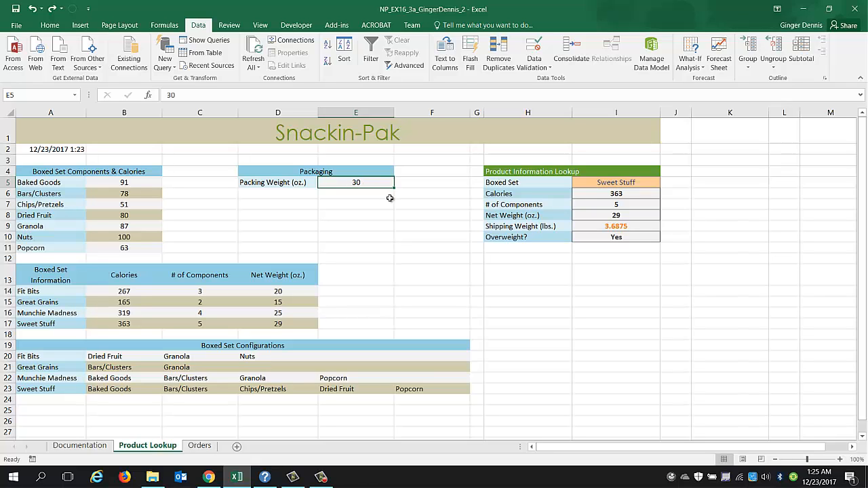
pyautogui.write('20')
pyautogui.press('Return')
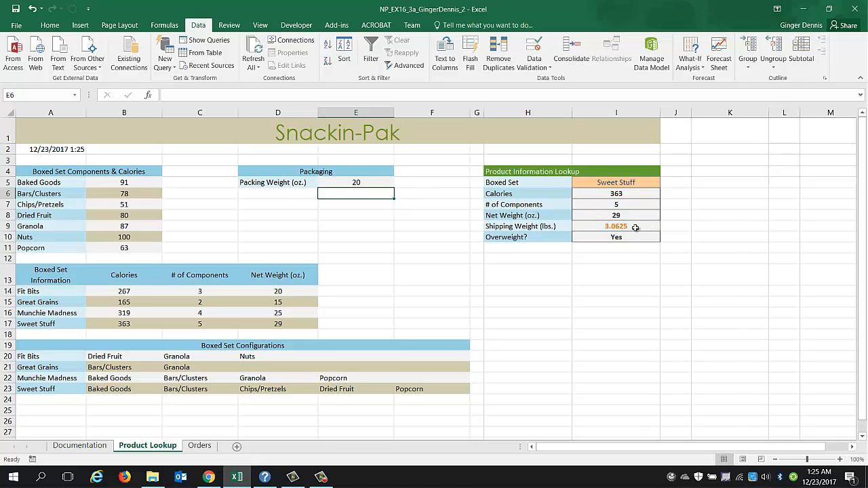
pyautogui.click(372, 182)
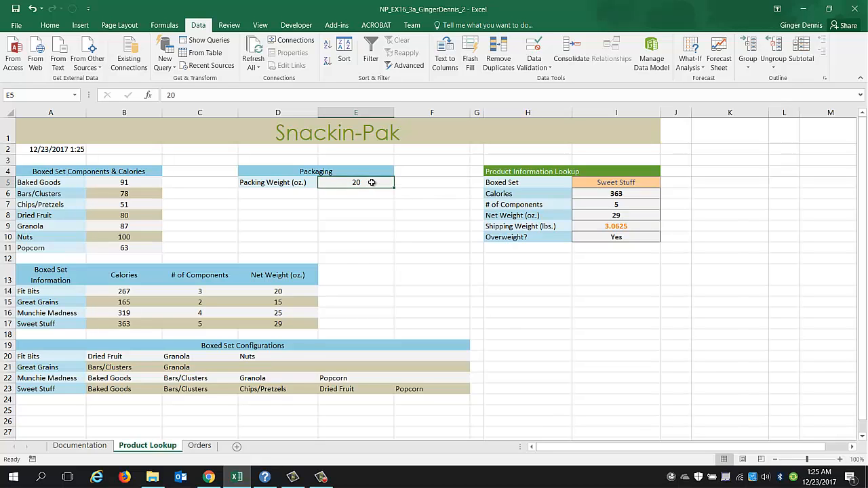
pyautogui.write('15')
pyautogui.press('Return')
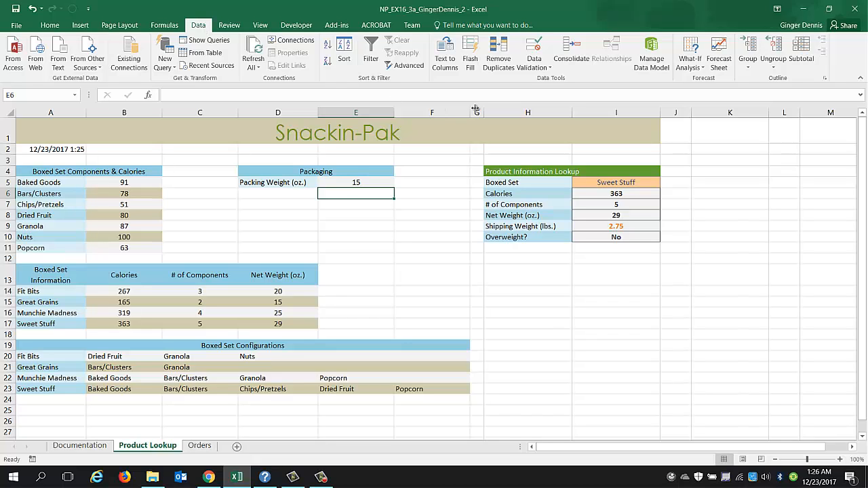
# Use Goal Seek to set the Shipping Weight in I9 to 2.9 by changing the packing weight in E5.
pyautogui.click(698, 71)
pyautogui.click(705, 95)
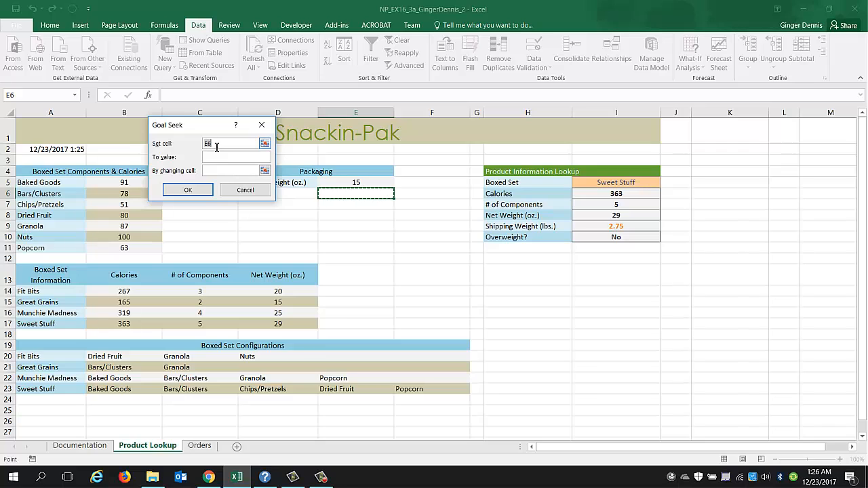
pyautogui.click(624, 226)
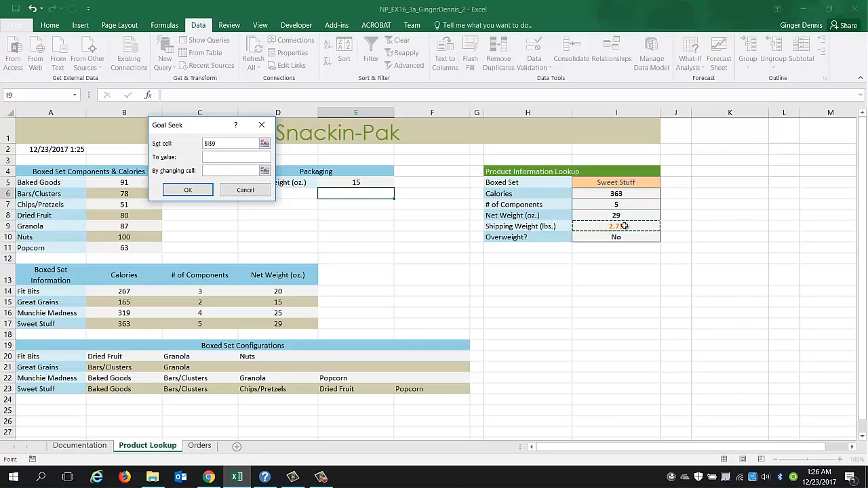
pyautogui.click(253, 158)
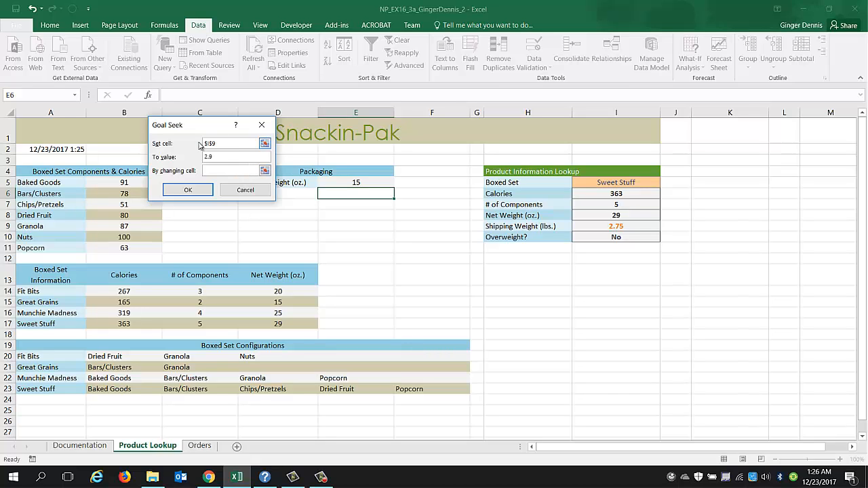
pyautogui.click(215, 171)
pyautogui.write('e5')
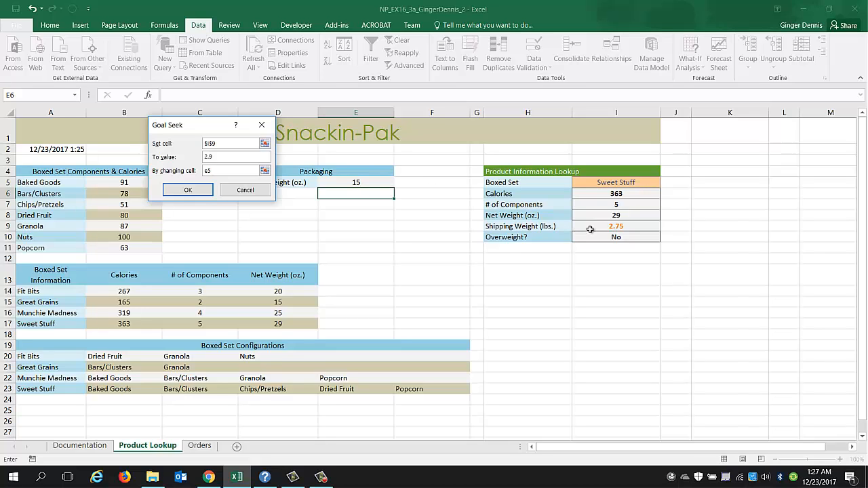
pyautogui.click(179, 193)
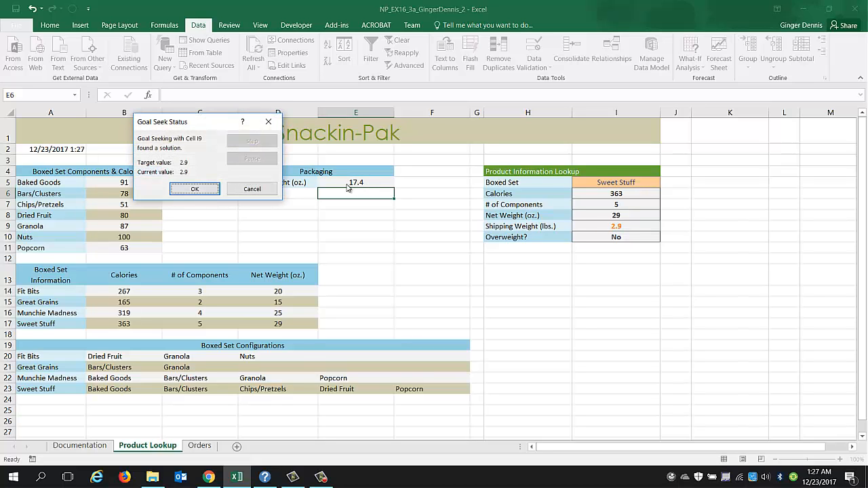
pyautogui.click(197, 190)
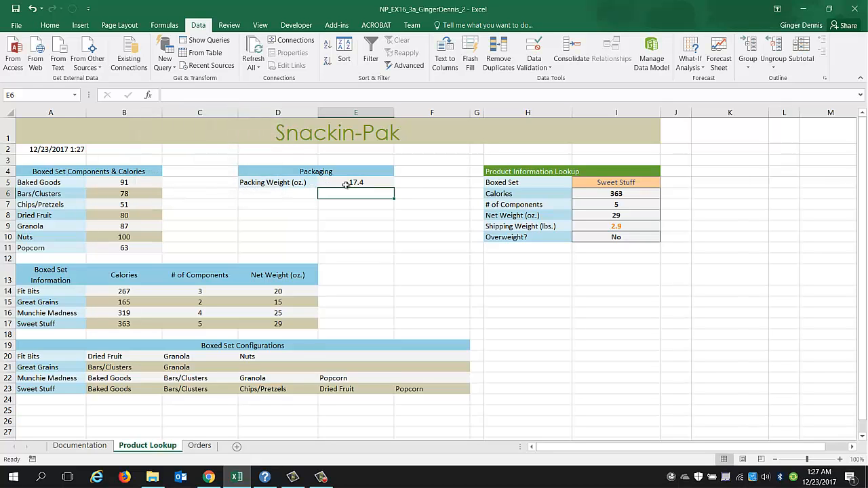